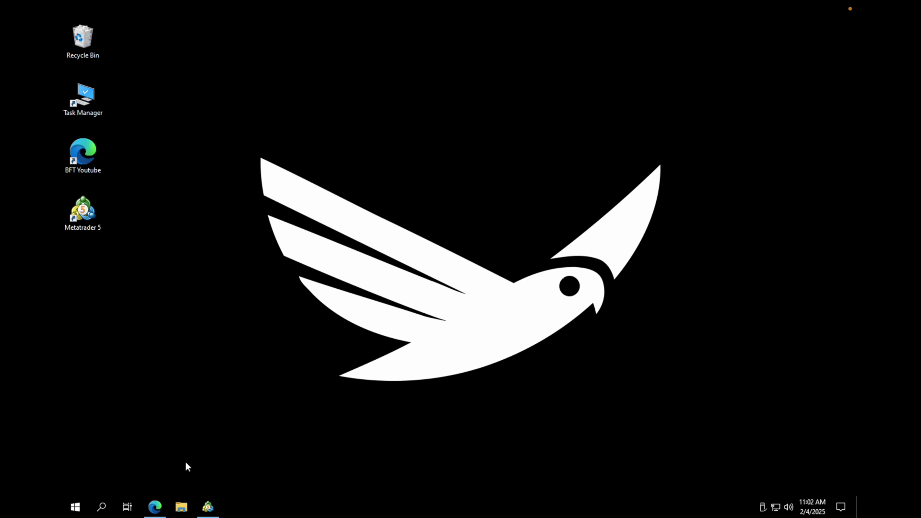
Restore the Edge window showing the Choose Your Neural Agent Plan page
{"action": "left_click", "coordinate": [163, 507]}
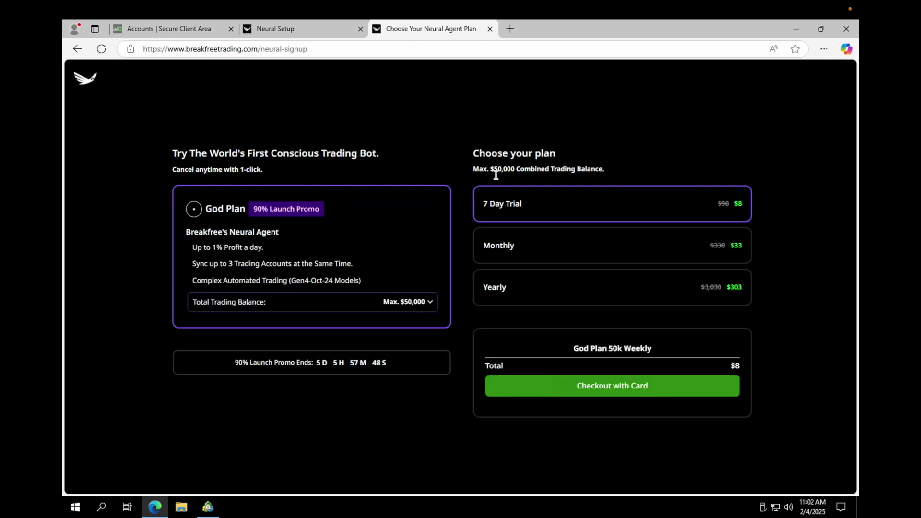
{"action": "double_click", "coordinate": [304, 364]}
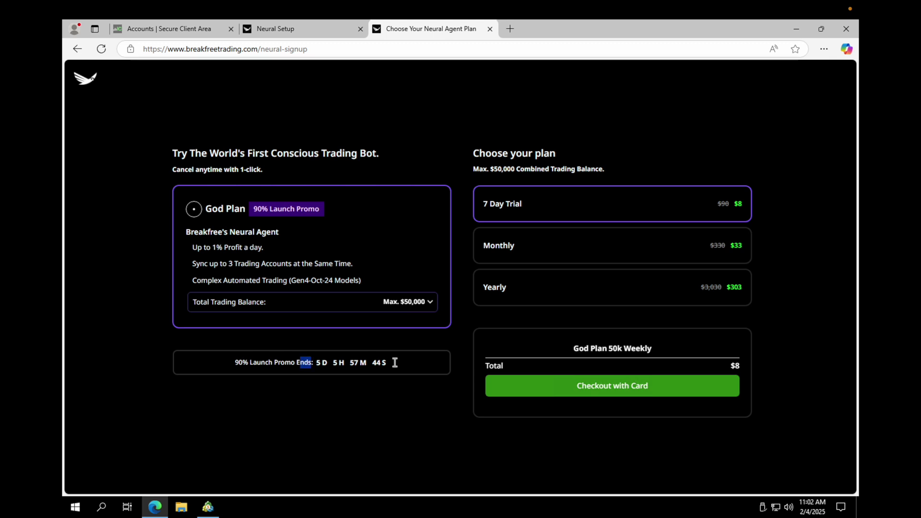
{"action": "left_click", "coordinate": [395, 362], "text": "shift"}
{"action": "left_click", "coordinate": [327, 364]}
{"action": "left_click", "coordinate": [307, 28]}
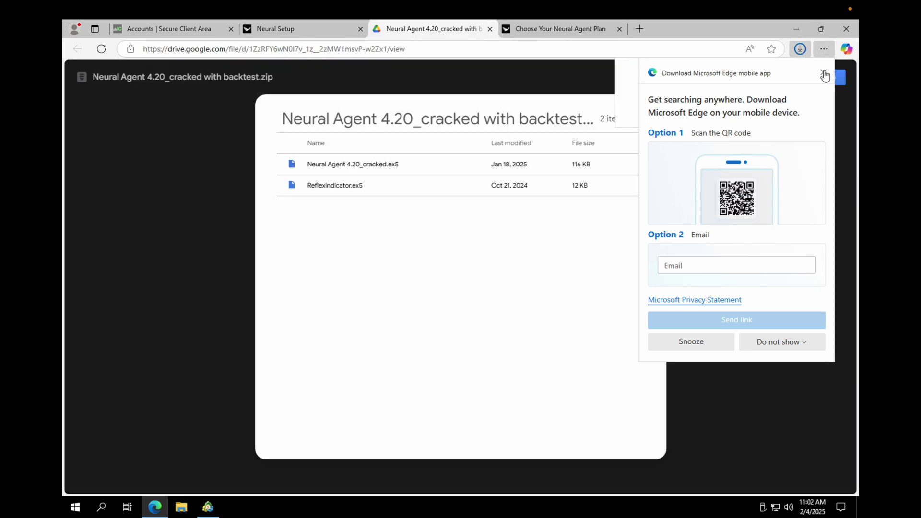
Dismiss the Edge mobile-app popup and show the Neural Agent zip in the downloads list
{"action": "left_click", "coordinate": [821, 71]}
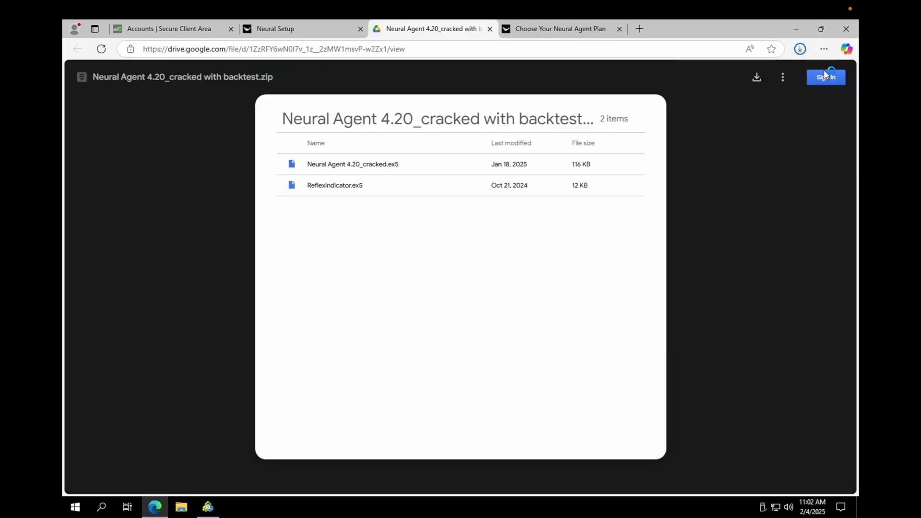
{"action": "left_click", "coordinate": [801, 50]}
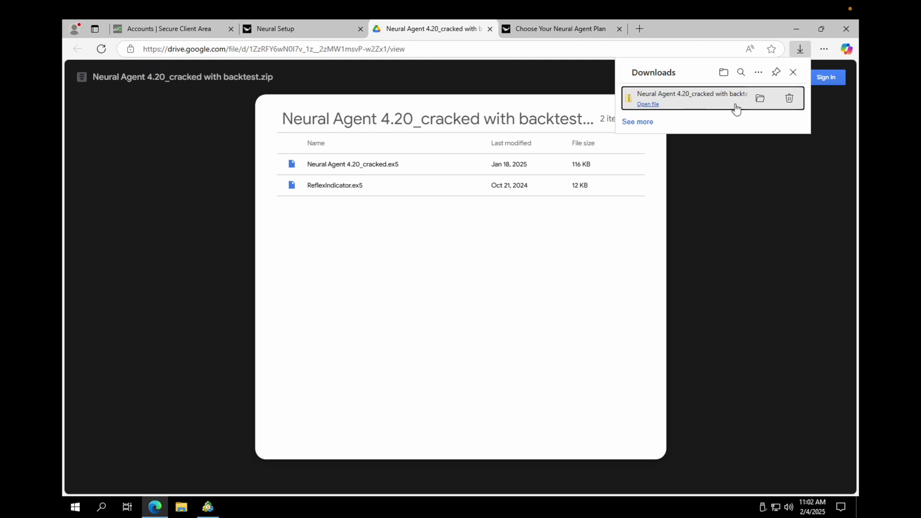
Open the downloaded Neural Agent 4.20_cracked with backtest.zip from its folder
{"action": "left_click", "coordinate": [761, 100]}
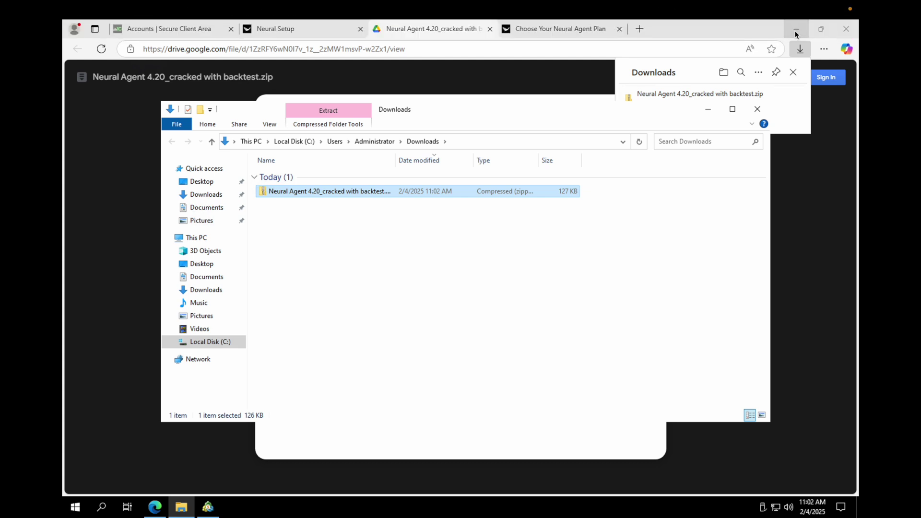
{"action": "left_click", "coordinate": [796, 30]}
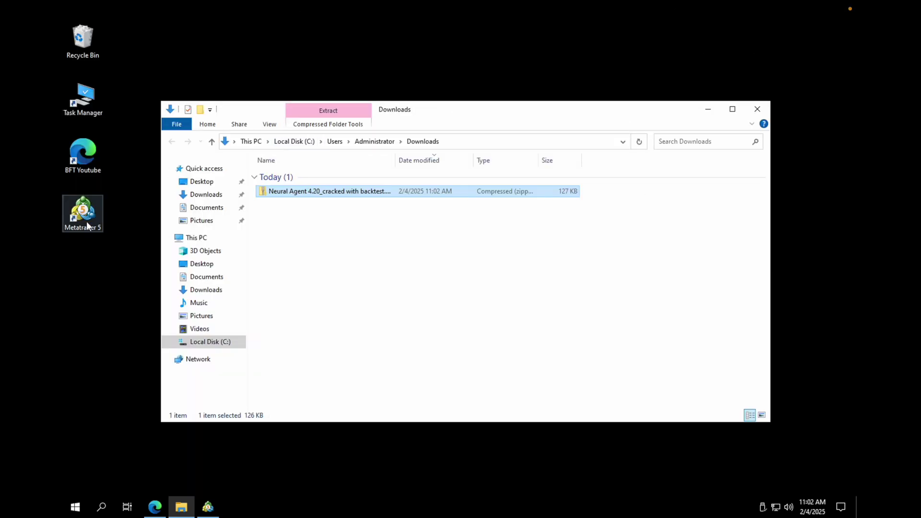
{"action": "double_click", "coordinate": [375, 192]}
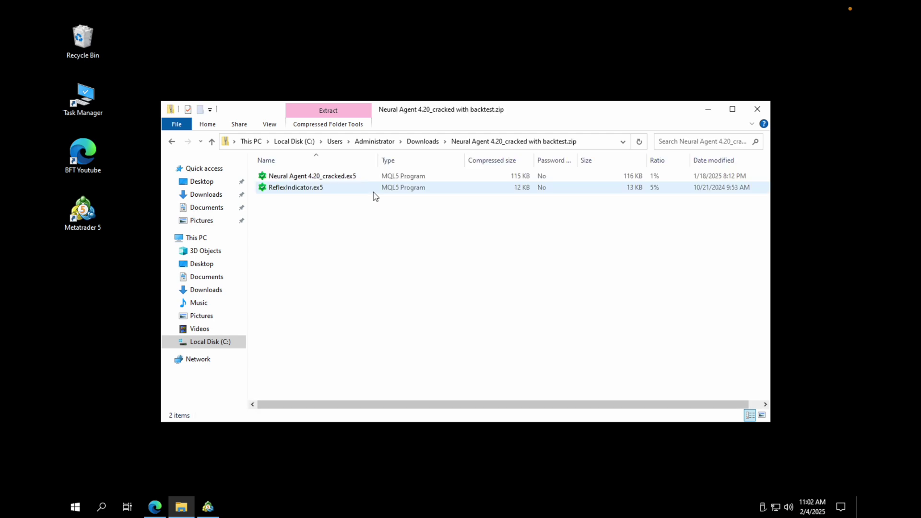
Copy Neural Agent 4.20_cracked.ex5 and ReflexIndicator.ex5 onto the desktop and close Explorer
{"action": "left_click_drag", "start_coordinate": [344, 208], "coordinate": [337, 183]}
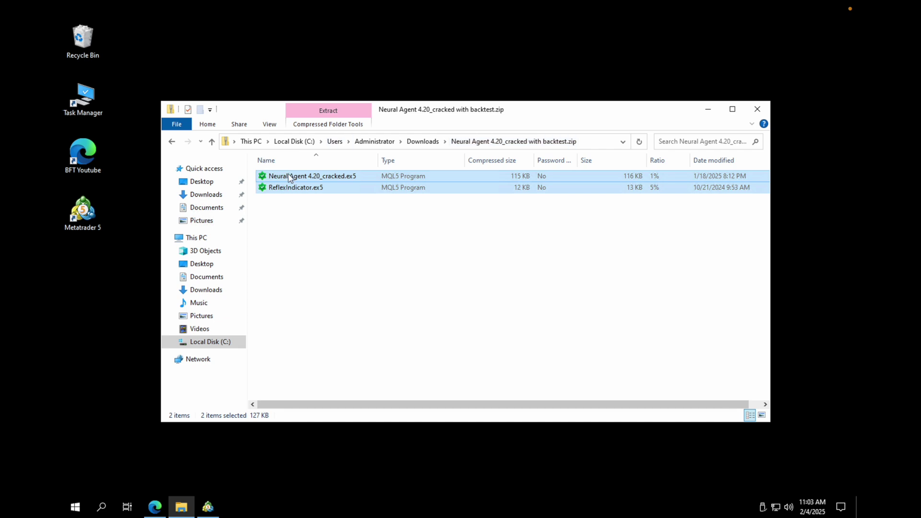
{"action": "left_click_drag", "start_coordinate": [289, 176], "coordinate": [138, 289]}
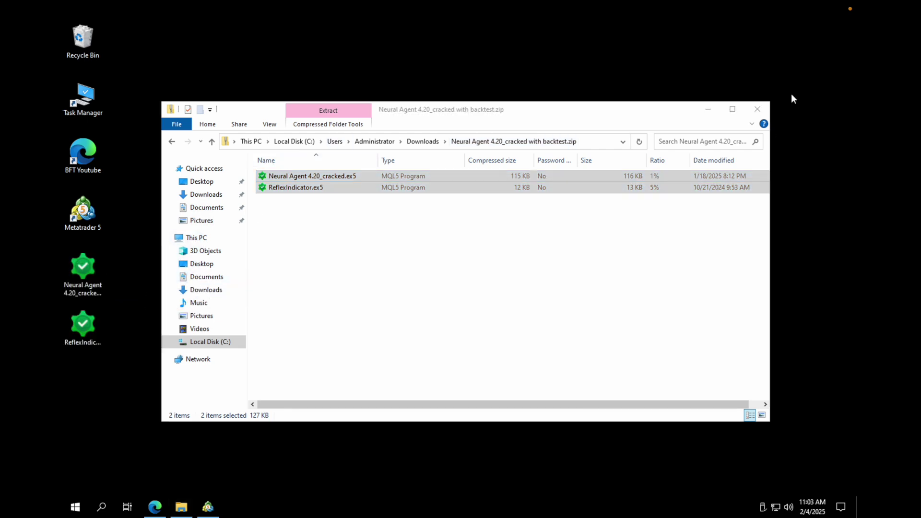
{"action": "left_click", "coordinate": [763, 111]}
{"action": "left_click", "coordinate": [763, 111]}
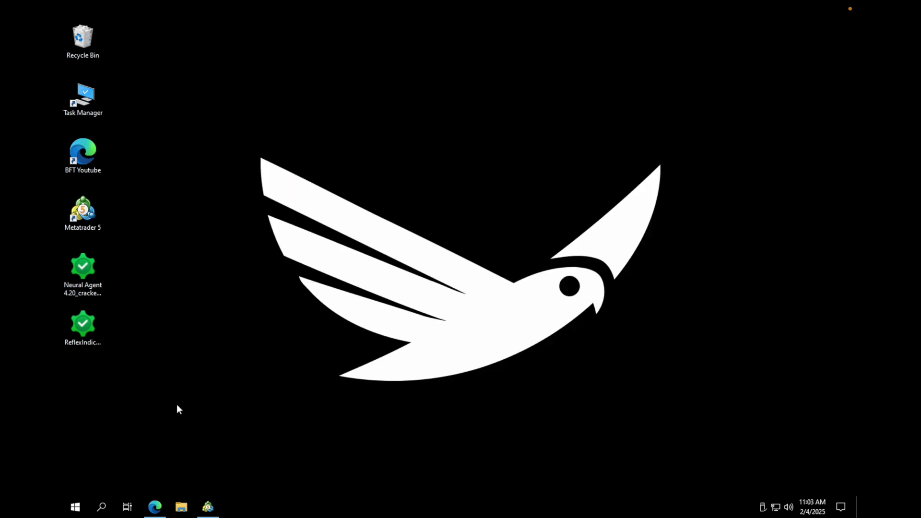
Install Neural Agent 4.20_cracked.ex5 into MetaTrader 5 from the desktop
{"action": "left_click", "coordinate": [210, 507]}
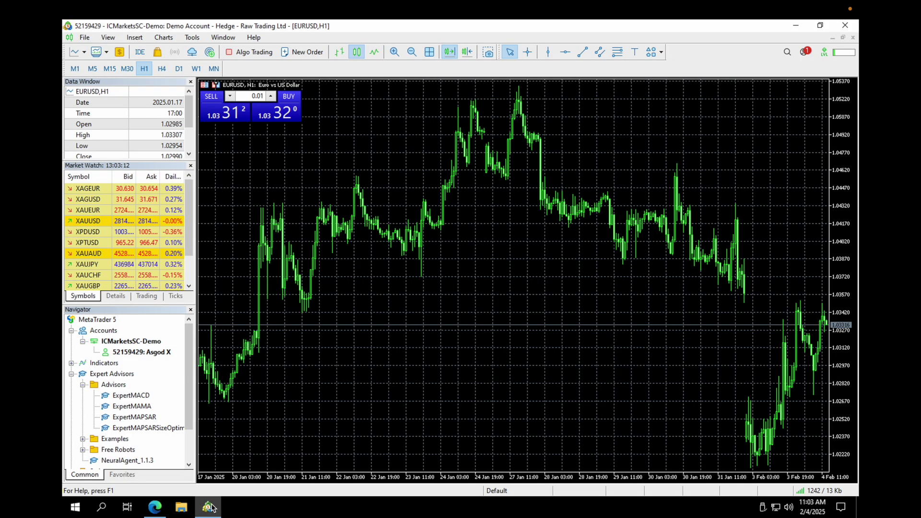
{"action": "left_click", "coordinate": [209, 507]}
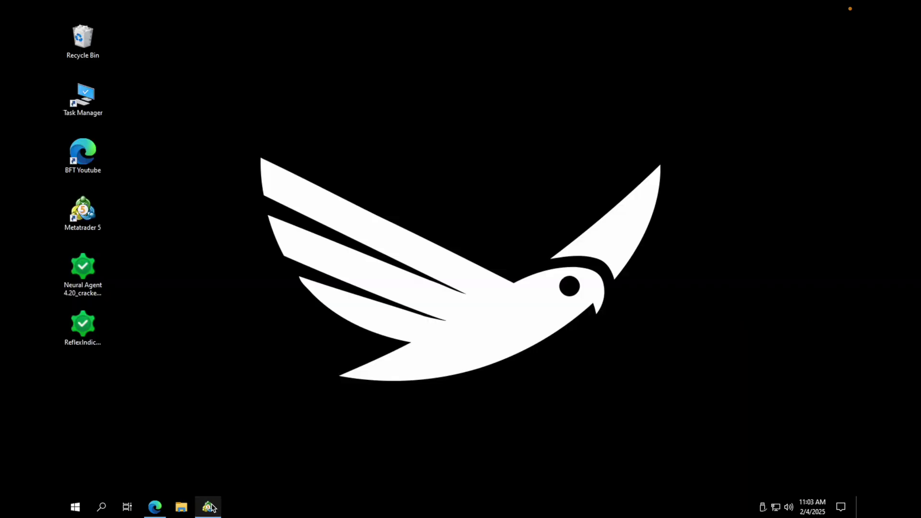
{"action": "double_click", "coordinate": [86, 280]}
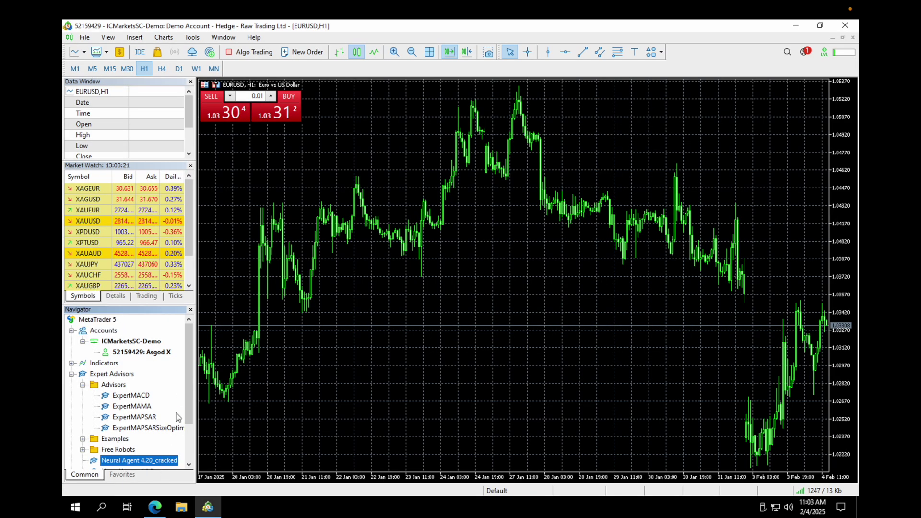
Delete the old NeuralAgent_1.1.3 expert advisor from the Navigator
{"action": "scroll", "coordinate": [187, 438], "scroll_direction": "down", "scroll_amount": 2}
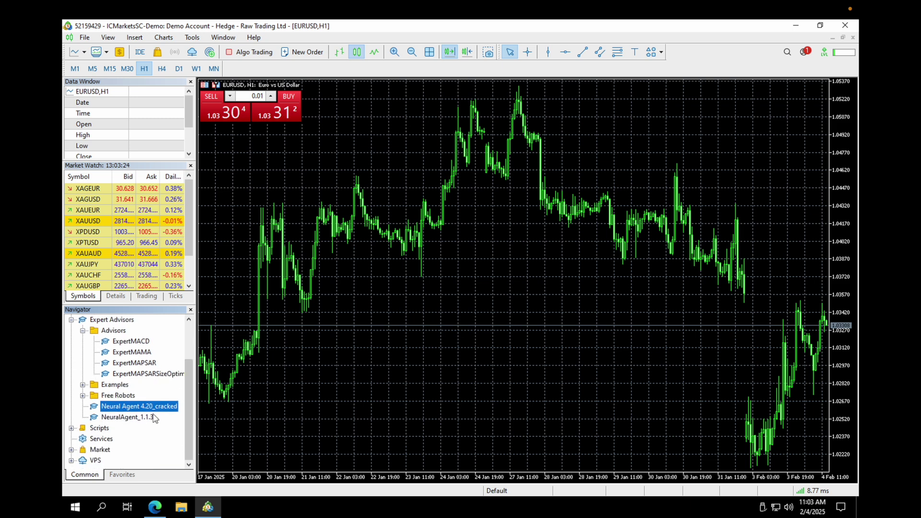
{"action": "left_click", "coordinate": [148, 418]}
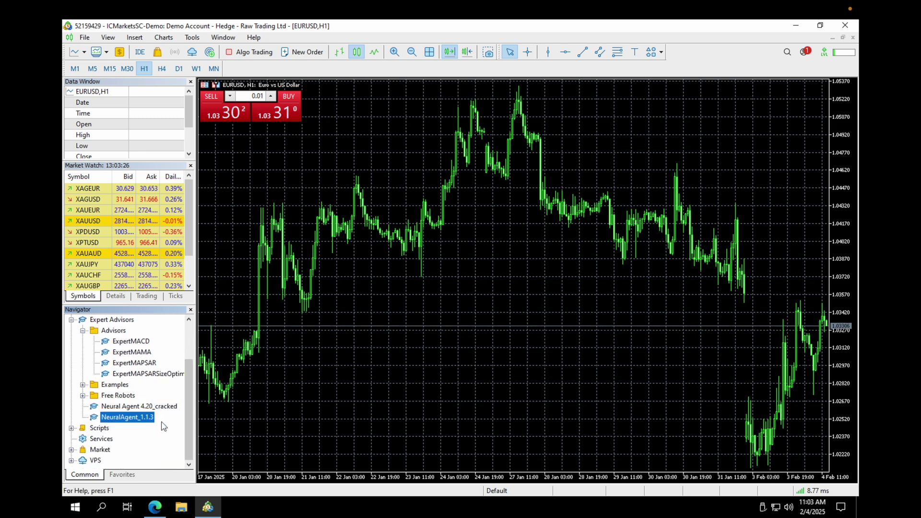
{"action": "right_click", "coordinate": [148, 417]}
{"action": "left_click", "coordinate": [193, 324]}
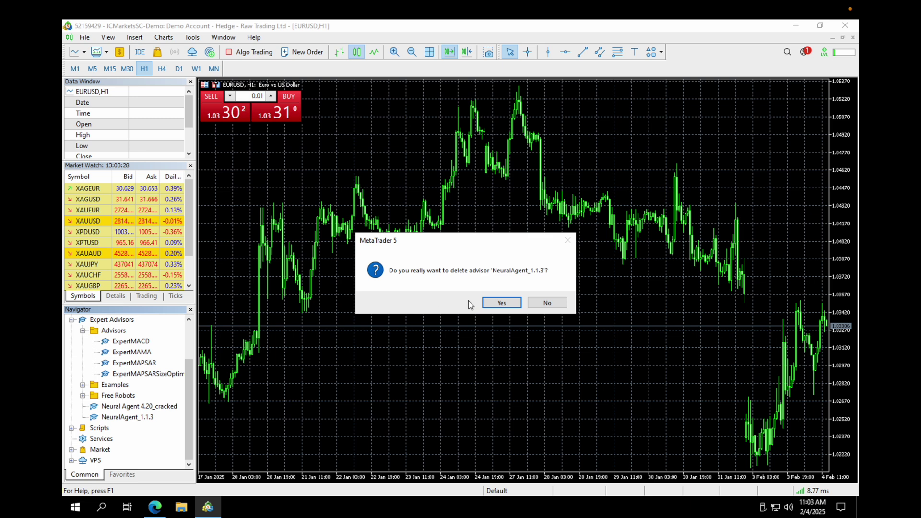
{"action": "left_click", "coordinate": [499, 303]}
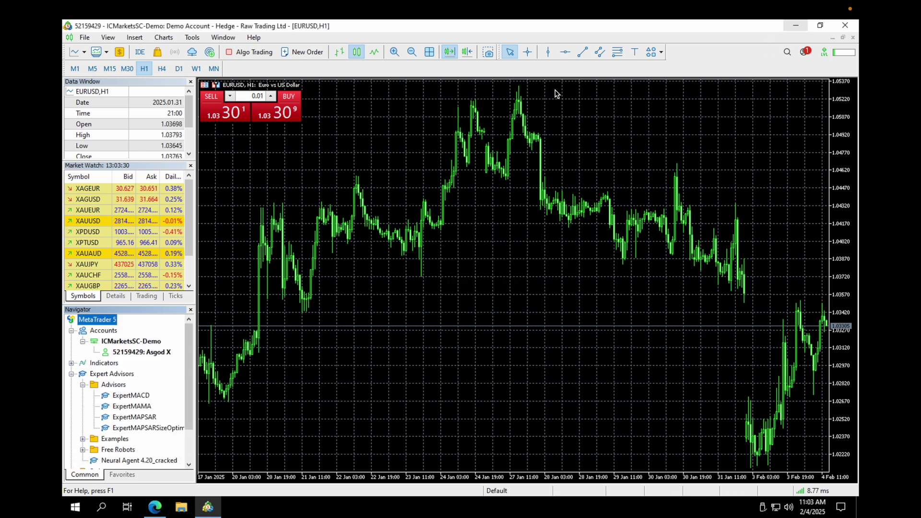
Select the Neural Agent 4.20_cracked advisor, then minimize MetaTrader 5 to the desktop
{"action": "left_click", "coordinate": [162, 461]}
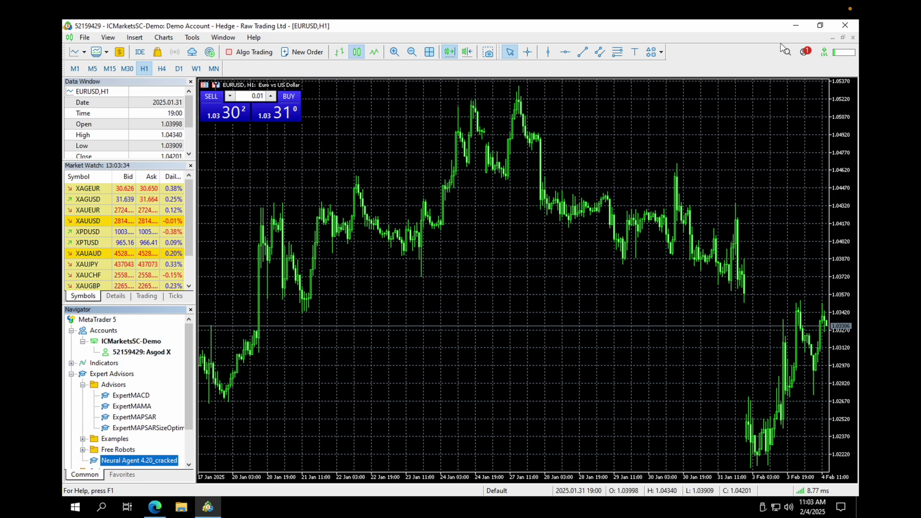
{"action": "left_click", "coordinate": [796, 25]}
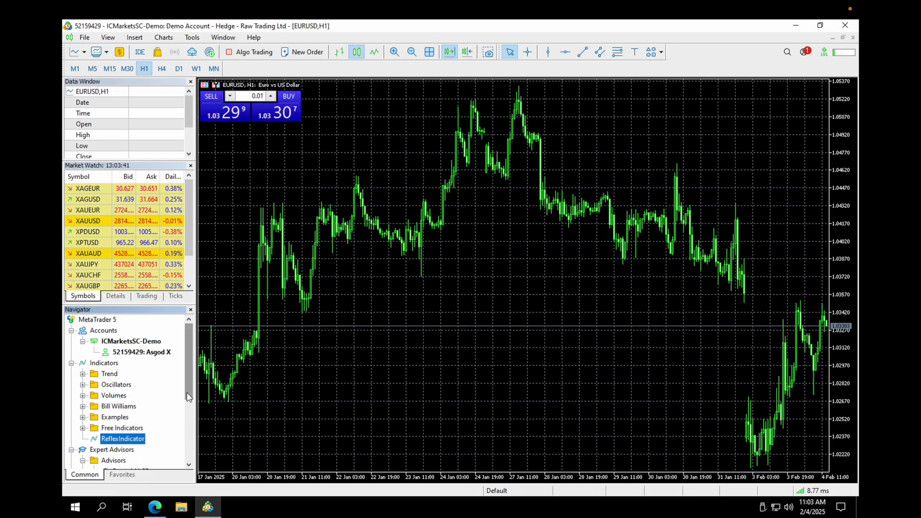
{"action": "left_click_drag", "start_coordinate": [187, 392], "coordinate": [183, 435]}
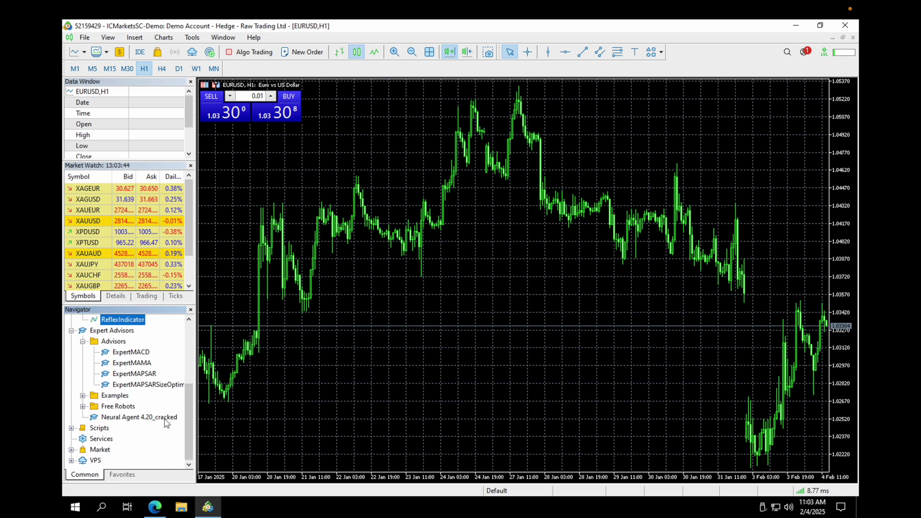
{"action": "left_click", "coordinate": [193, 38]}
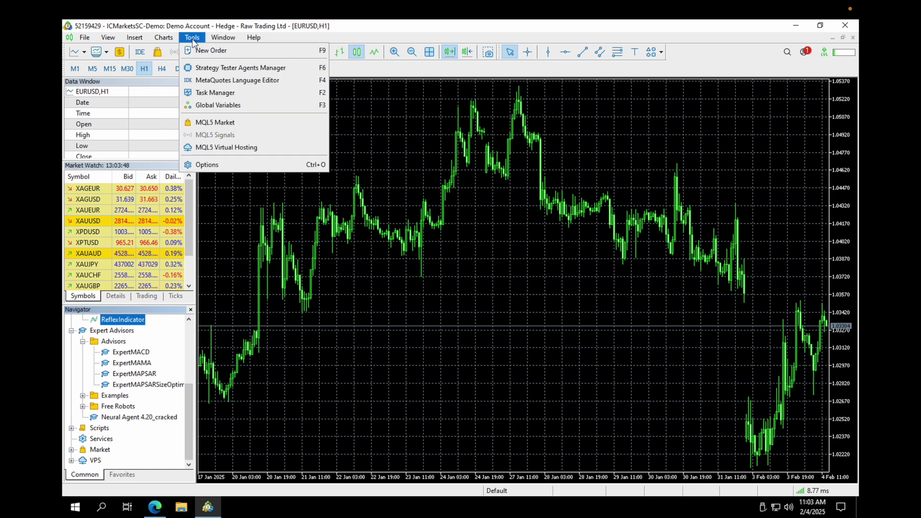
In Expert Advisors options, allow algorithmic trading and WebRequest, and start a new URL entry
{"action": "left_click", "coordinate": [205, 166]}
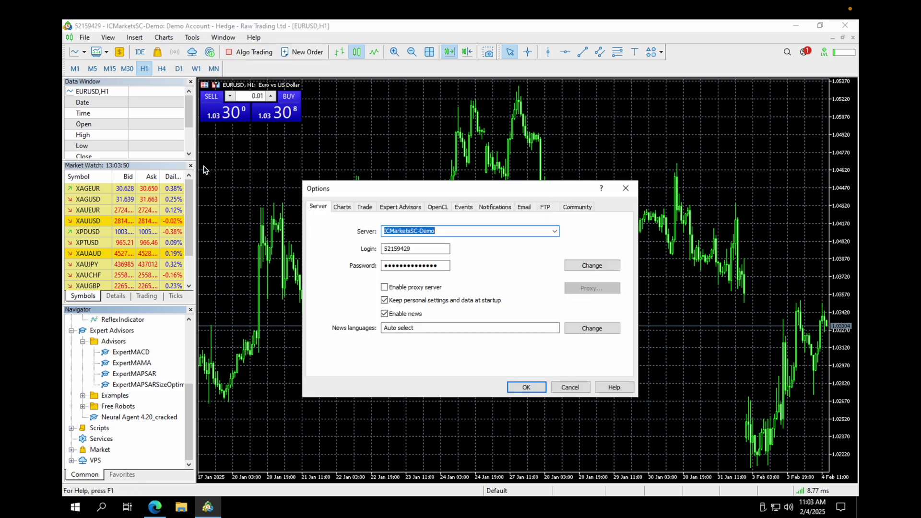
{"action": "left_click", "coordinate": [400, 209]}
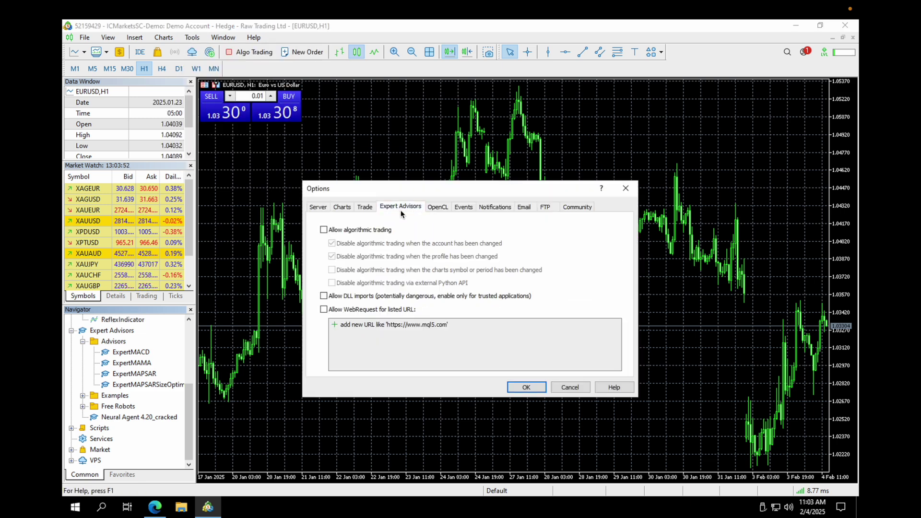
{"action": "left_click", "coordinate": [381, 229]}
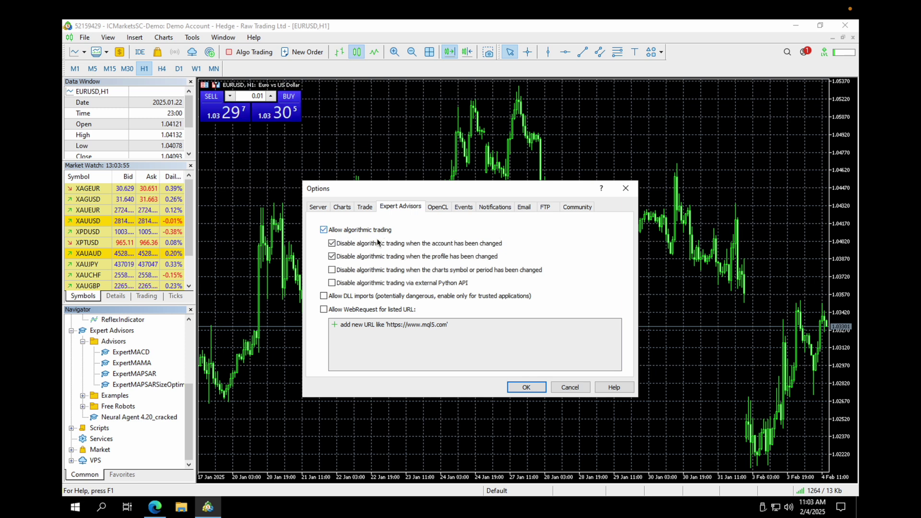
{"action": "left_click", "coordinate": [358, 310]}
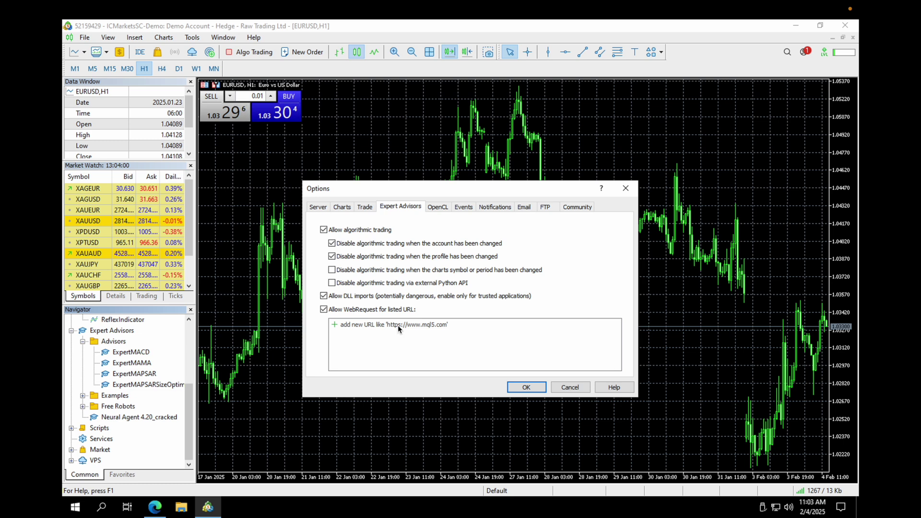
{"action": "left_click", "coordinate": [398, 325]}
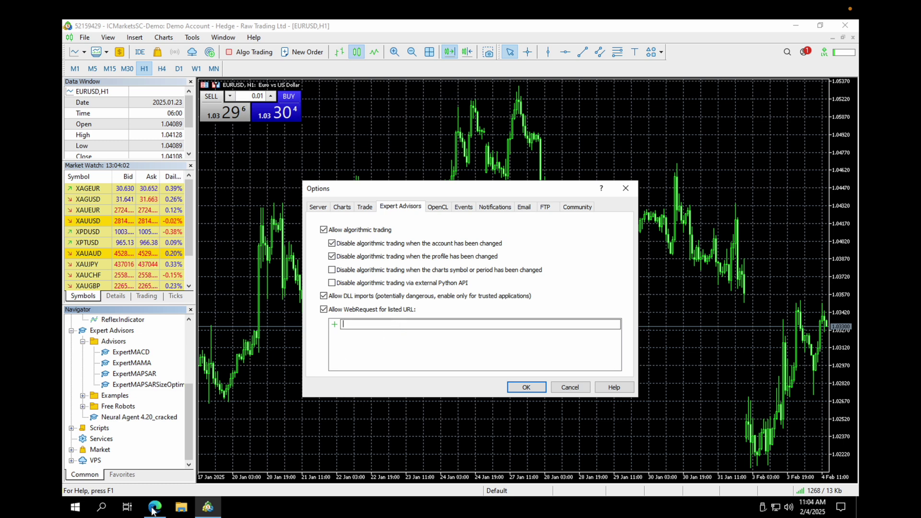
{"action": "key", "text": "alt+Tab"}
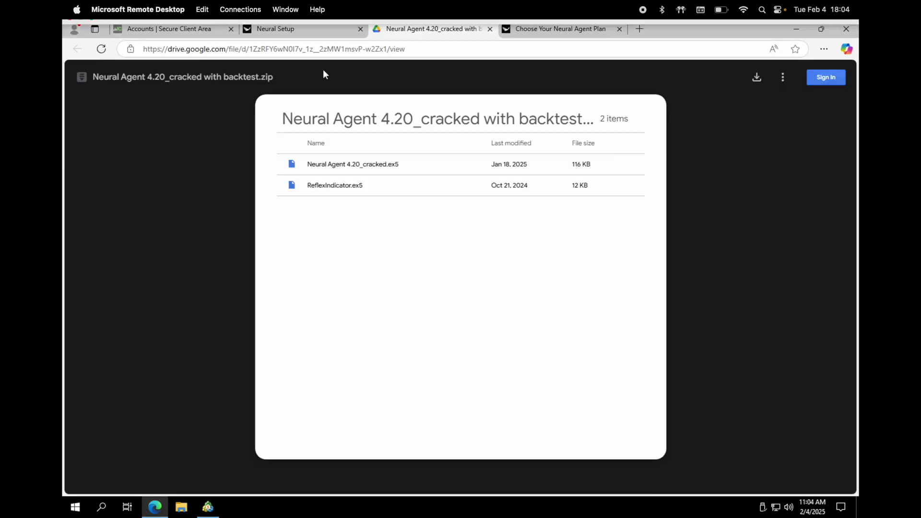
{"action": "left_click", "coordinate": [318, 32]}
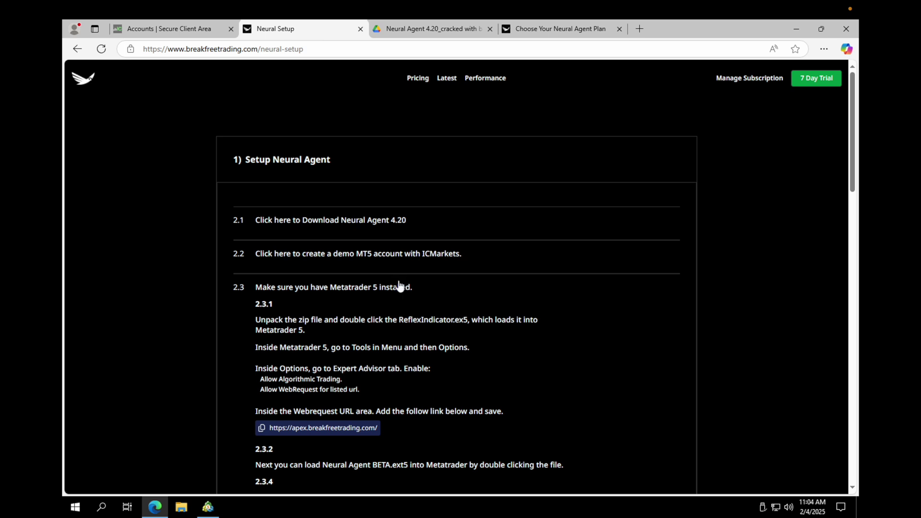
{"action": "scroll", "coordinate": [398, 286], "scroll_direction": "down", "scroll_amount": 1}
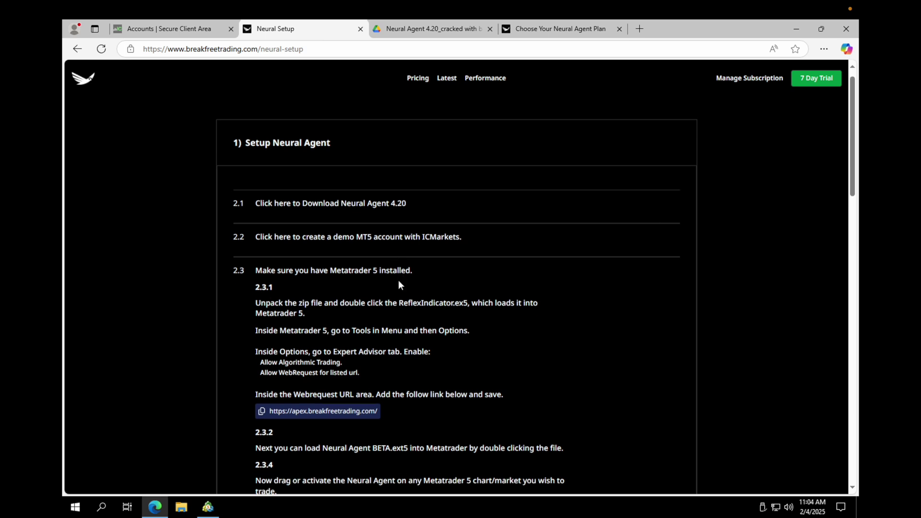
{"action": "left_click", "coordinate": [321, 391]}
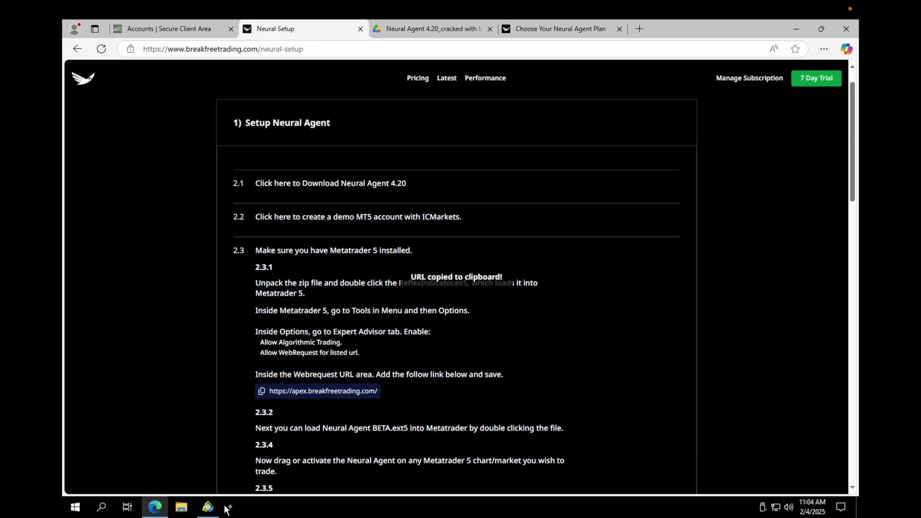
{"action": "left_click", "coordinate": [209, 514]}
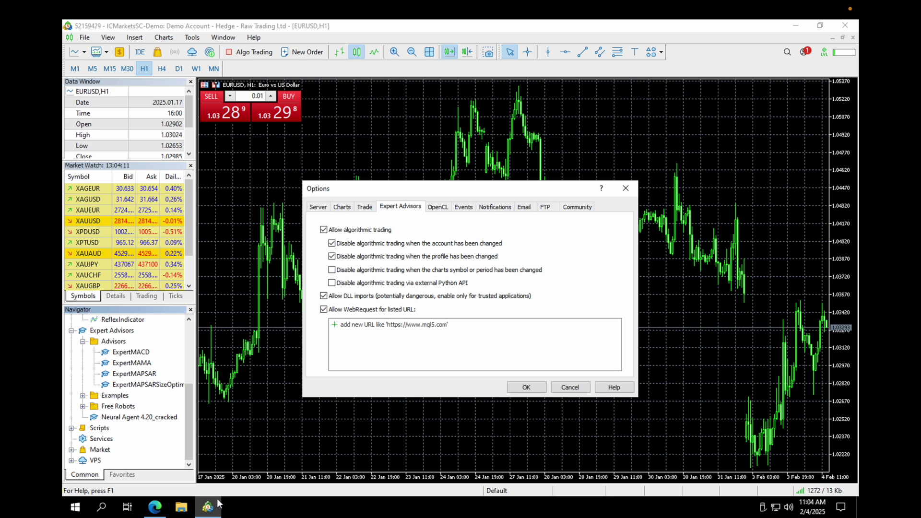
{"action": "left_click", "coordinate": [422, 325]}
{"action": "left_click", "coordinate": [422, 325]}
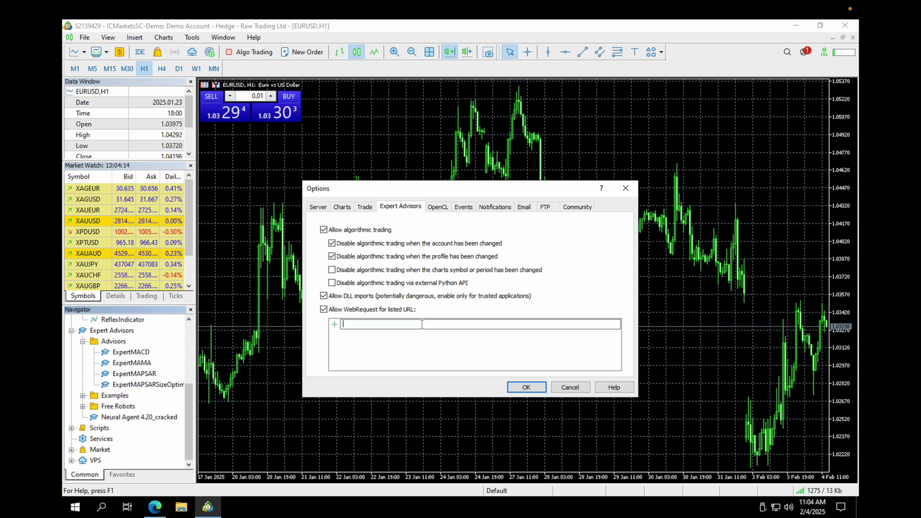
{"action": "key", "text": "ctrl+v"}
{"action": "left_click", "coordinate": [528, 388]}
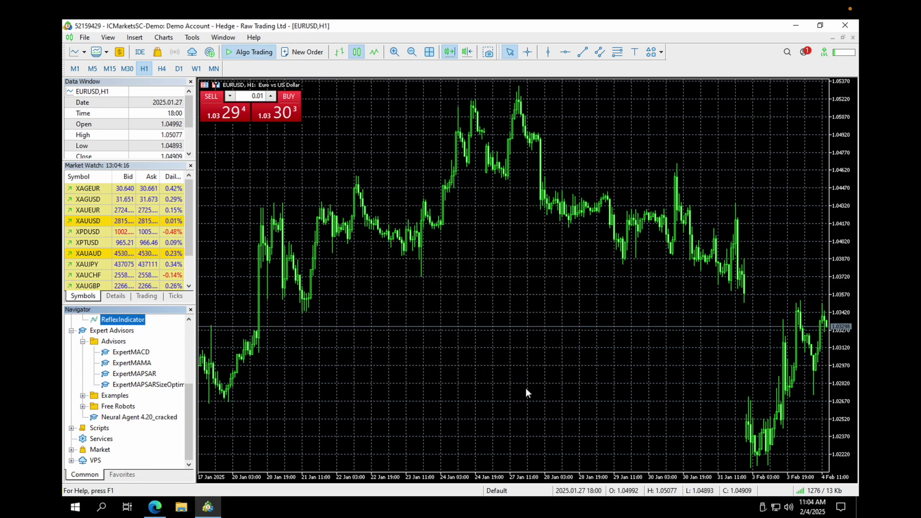
Attach Neural Agent 4.20_cracked to the EURUSD chart with the authentication email entered
{"action": "left_click", "coordinate": [166, 417]}
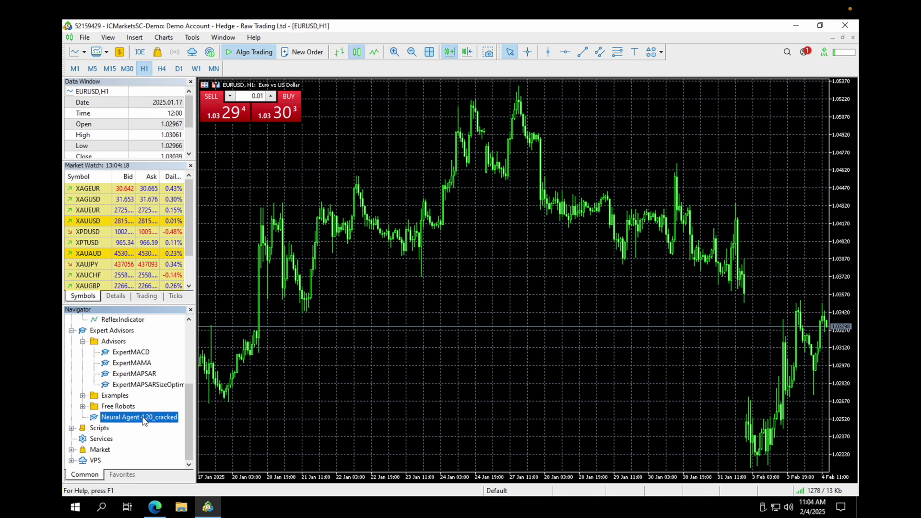
{"action": "left_click_drag", "start_coordinate": [575, 232], "coordinate": [576, 233]}
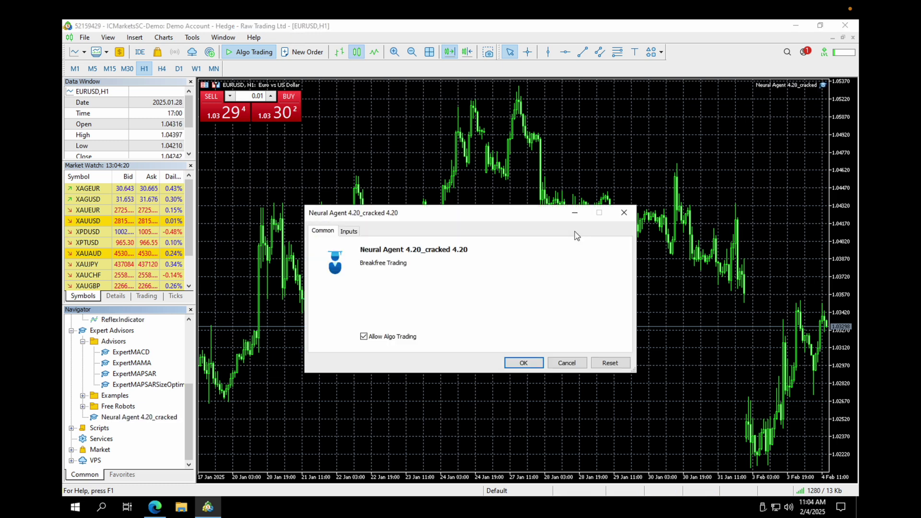
{"action": "left_click", "coordinate": [349, 233]}
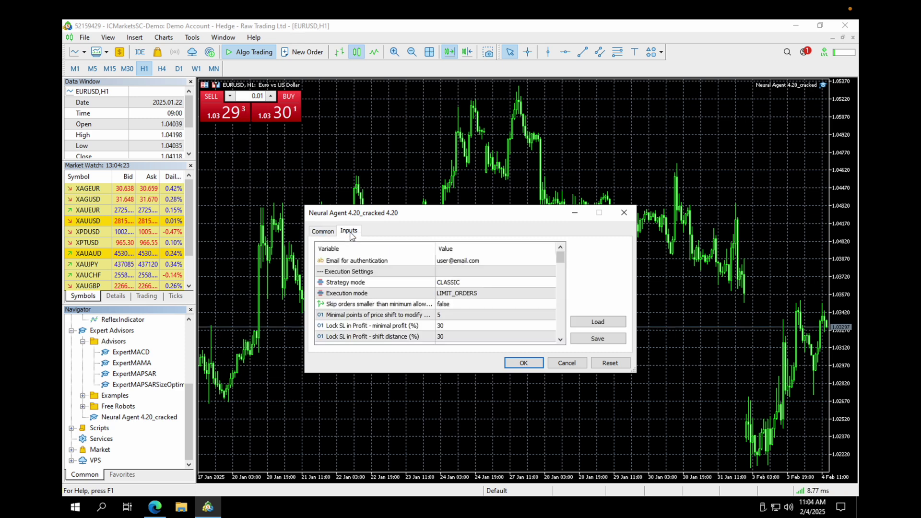
{"action": "left_click", "coordinate": [491, 262]}
{"action": "left_click", "coordinate": [490, 261]}
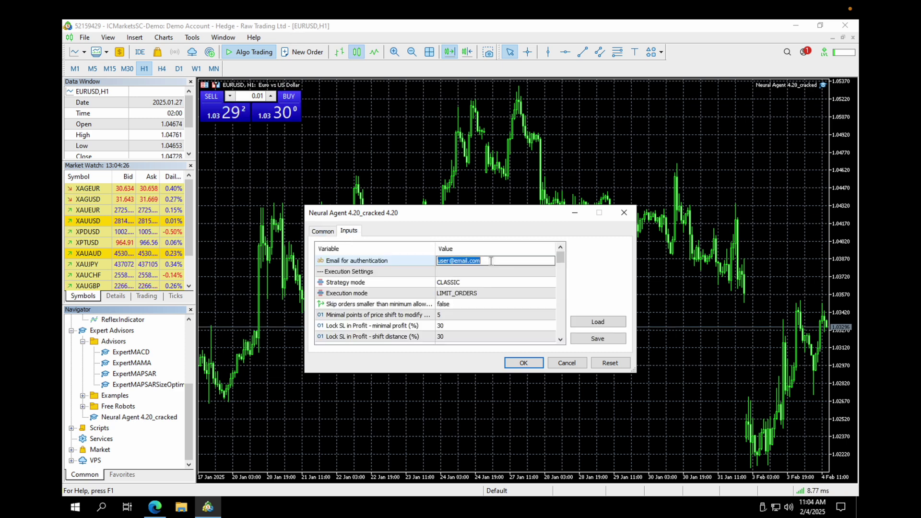
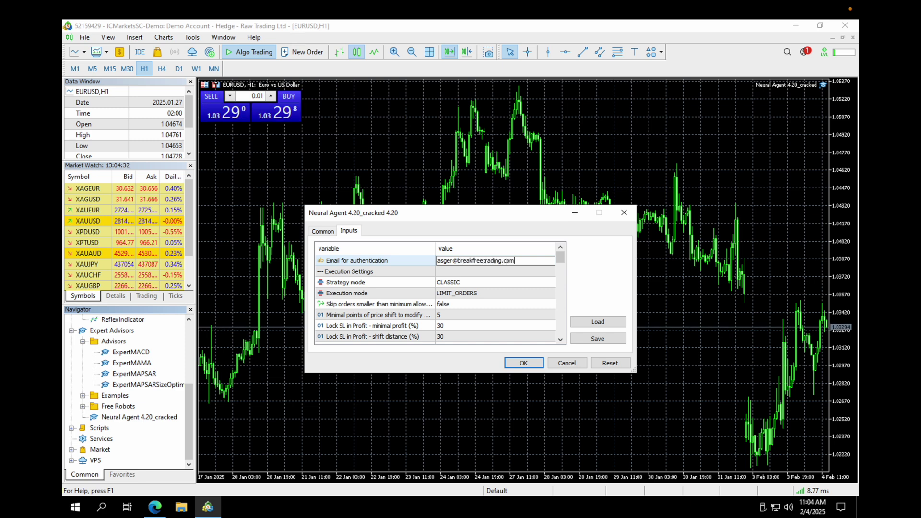
{"action": "left_click", "coordinate": [520, 271]}
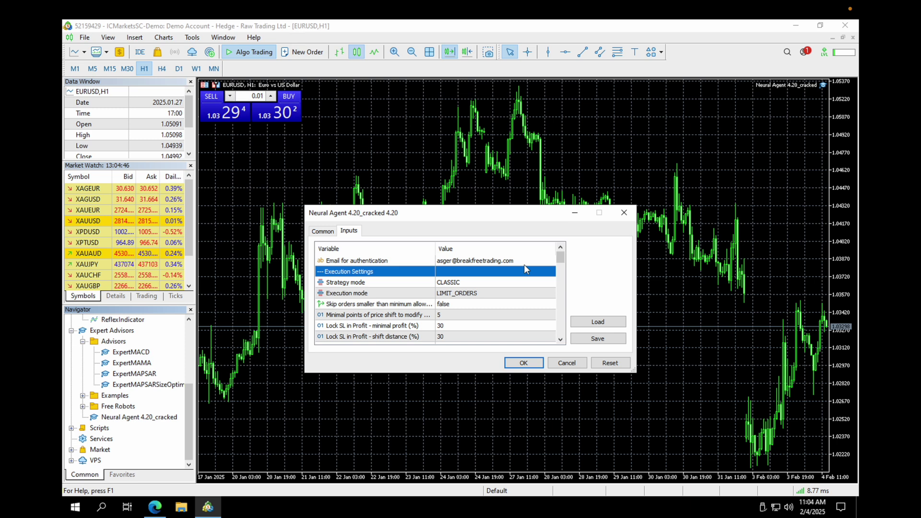
{"action": "left_click", "coordinate": [526, 364]}
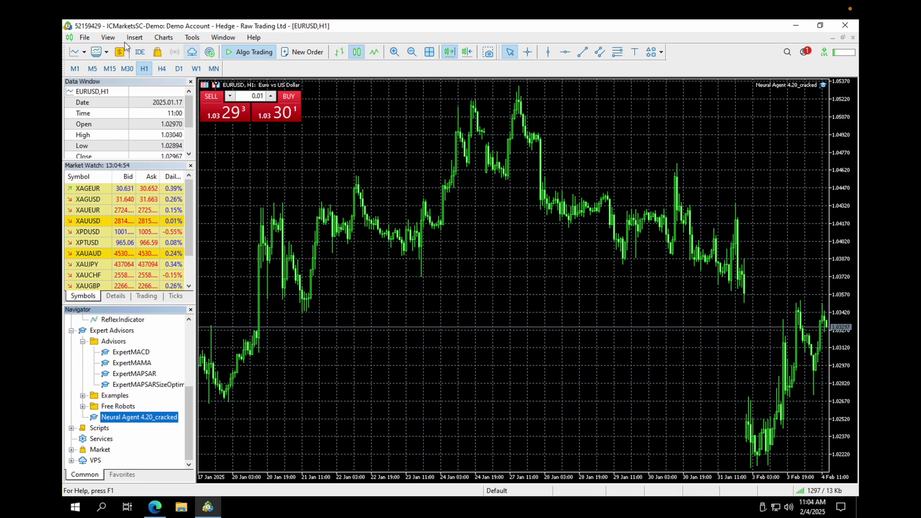
{"action": "left_click", "coordinate": [108, 39]}
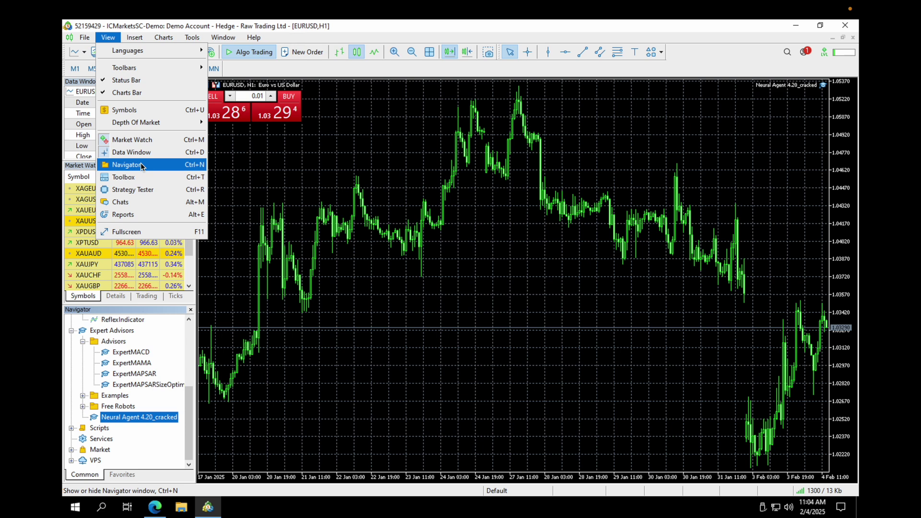
Hide the Navigator panel from the View menu
{"action": "left_click", "coordinate": [140, 164]}
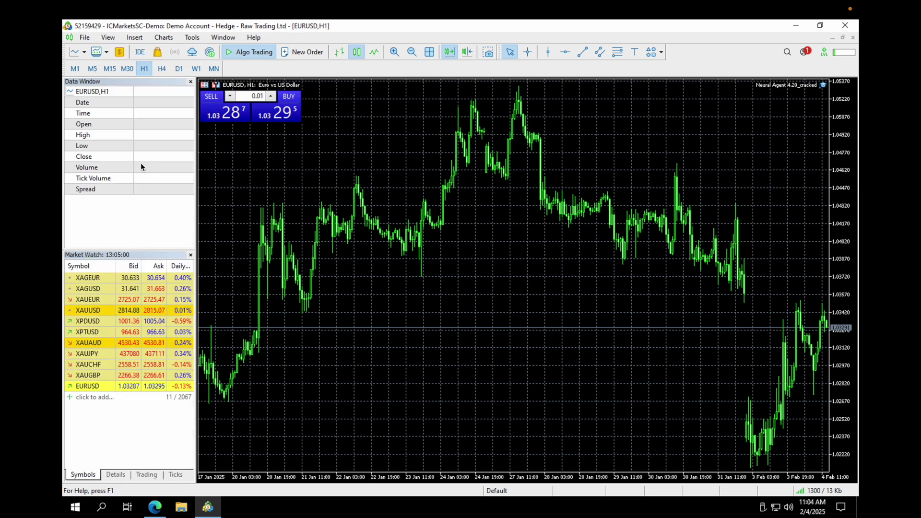
{"action": "left_click", "coordinate": [108, 38]}
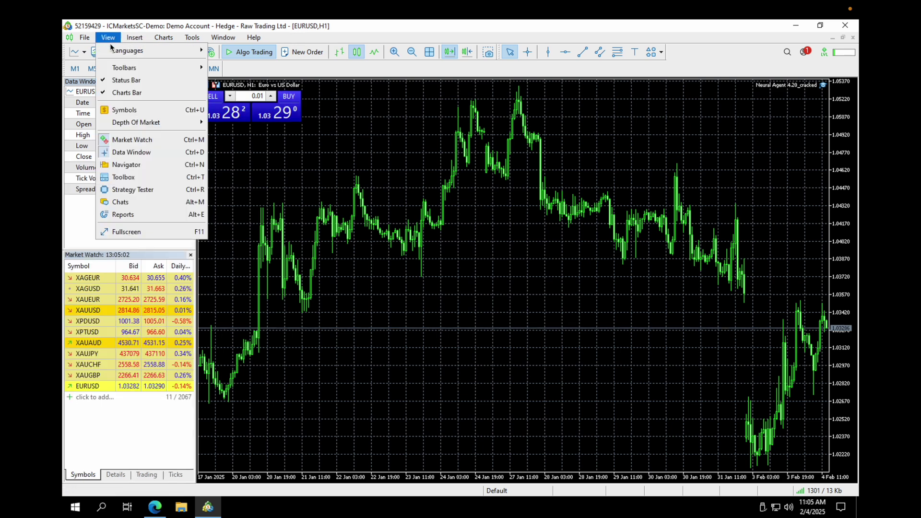
Show the Toolbox on its Experts tab and make the log area taller
{"action": "left_click", "coordinate": [139, 178]}
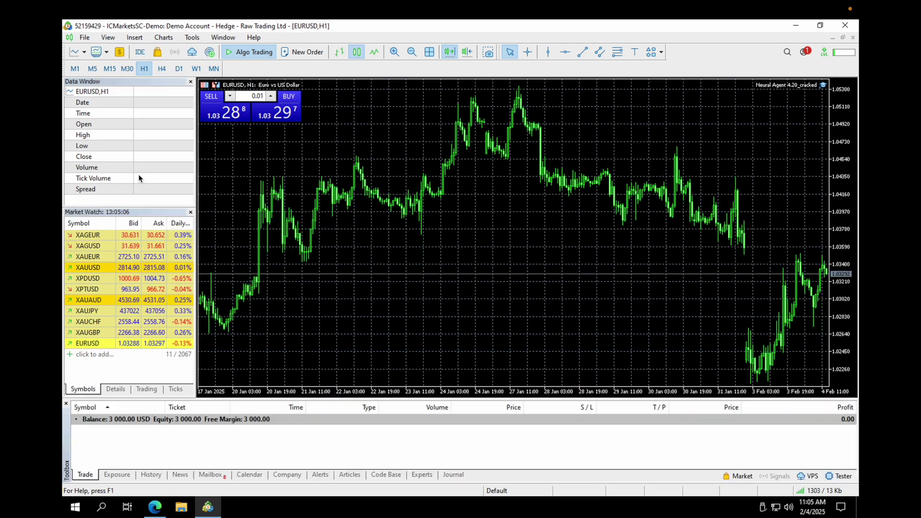
{"action": "left_click", "coordinate": [417, 474]}
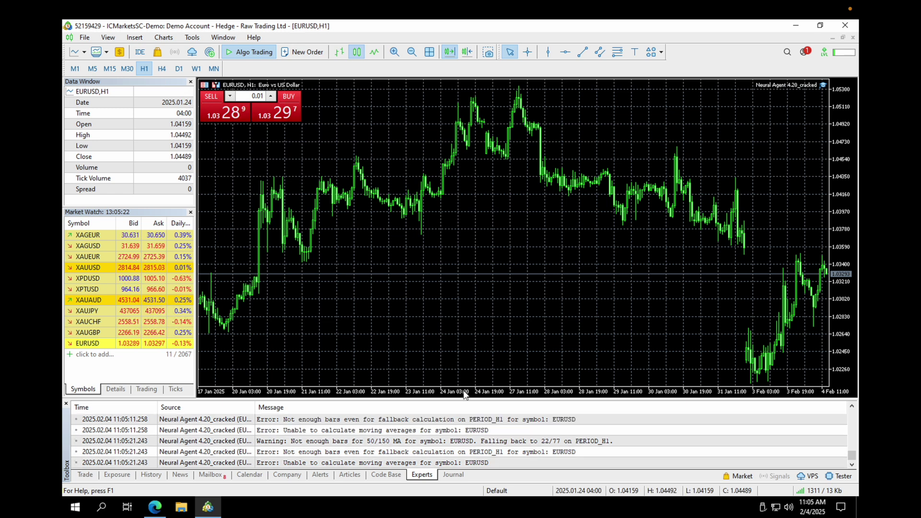
{"action": "left_click_drag", "start_coordinate": [461, 397], "coordinate": [462, 279]}
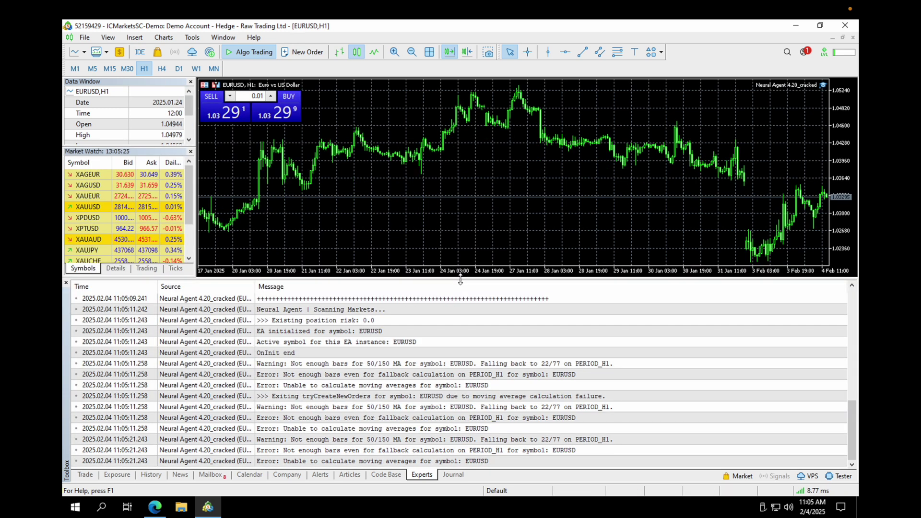
Toggle Auto Scroll and browse the Experts log, including the Raw HTTP response entry
{"action": "scroll", "coordinate": [452, 384], "scroll_direction": "up", "scroll_amount": 10}
{"action": "right_click", "coordinate": [456, 388]}
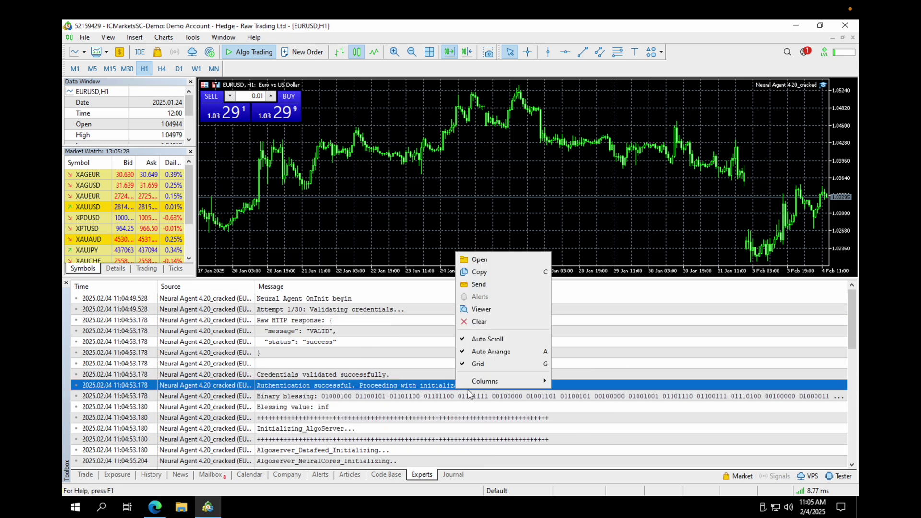
{"action": "left_click", "coordinate": [503, 341]}
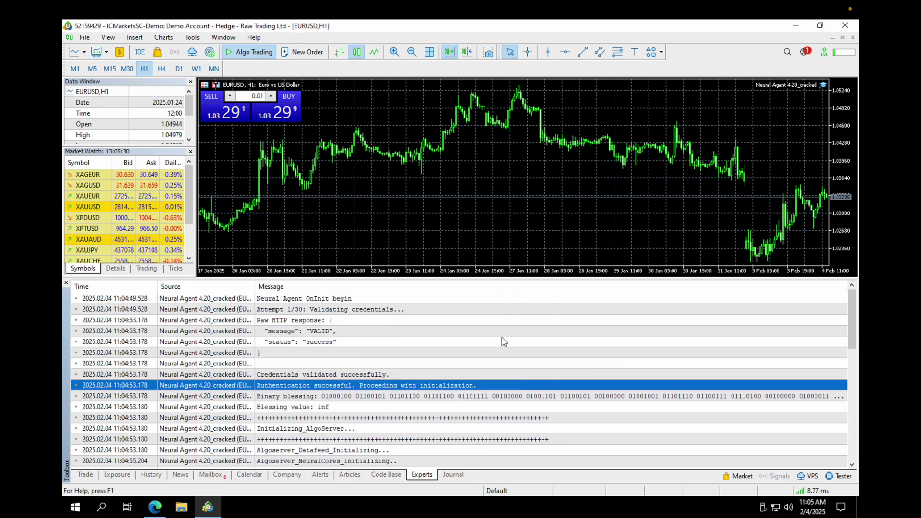
{"action": "left_click", "coordinate": [329, 323]}
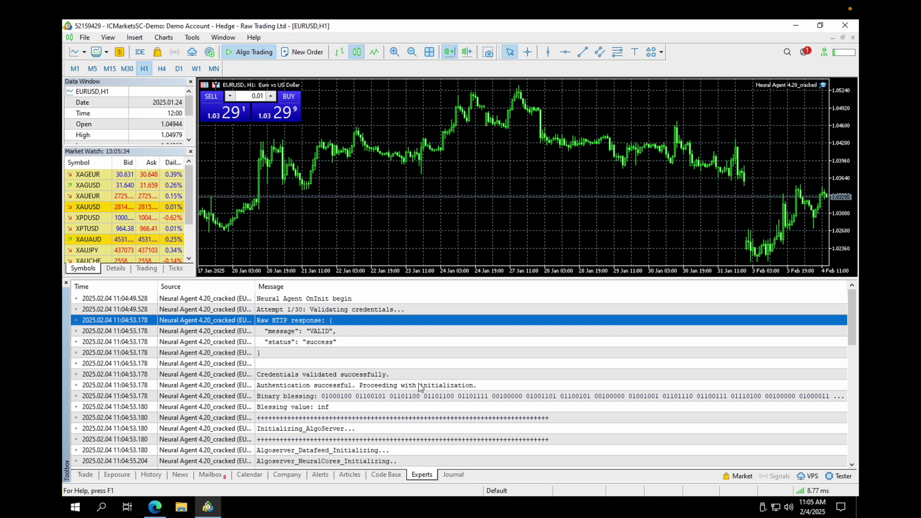
{"action": "scroll", "coordinate": [420, 387], "scroll_direction": "down", "scroll_amount": 1}
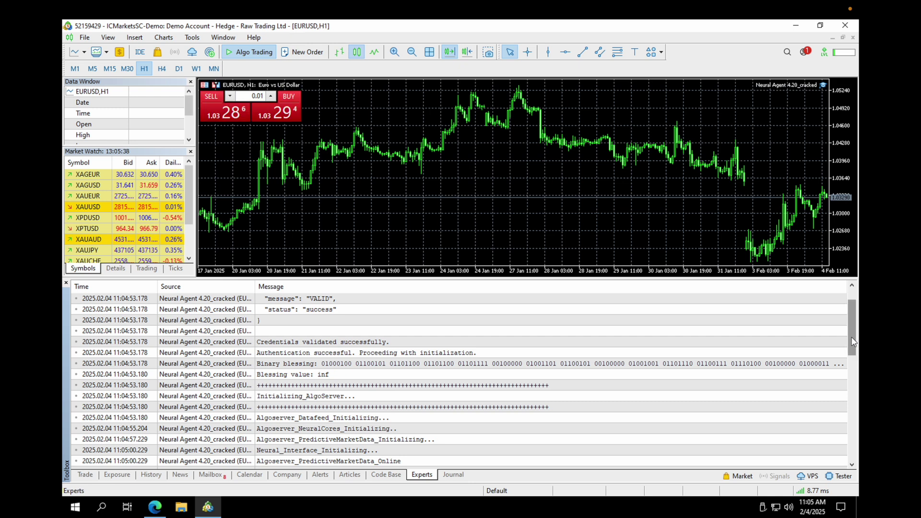
{"action": "left_click_drag", "start_coordinate": [852, 342], "coordinate": [848, 441]}
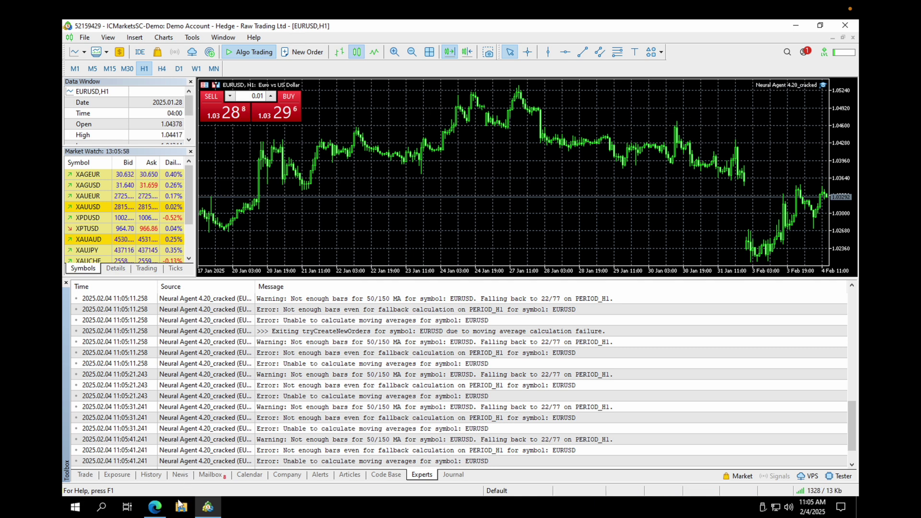
{"action": "left_click", "coordinate": [155, 507]}
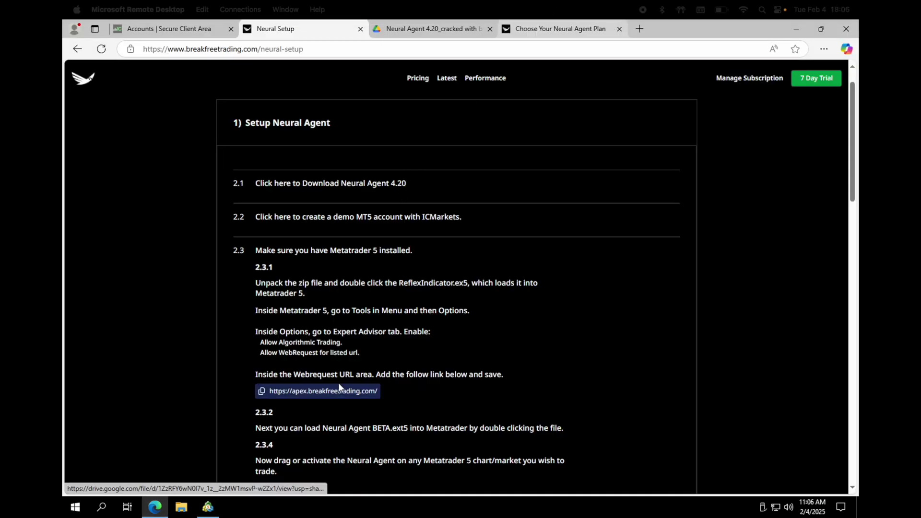
Show the Navigator again and shorten the Toolbox so the EURUSD chart gets taller
{"action": "left_click", "coordinate": [204, 511]}
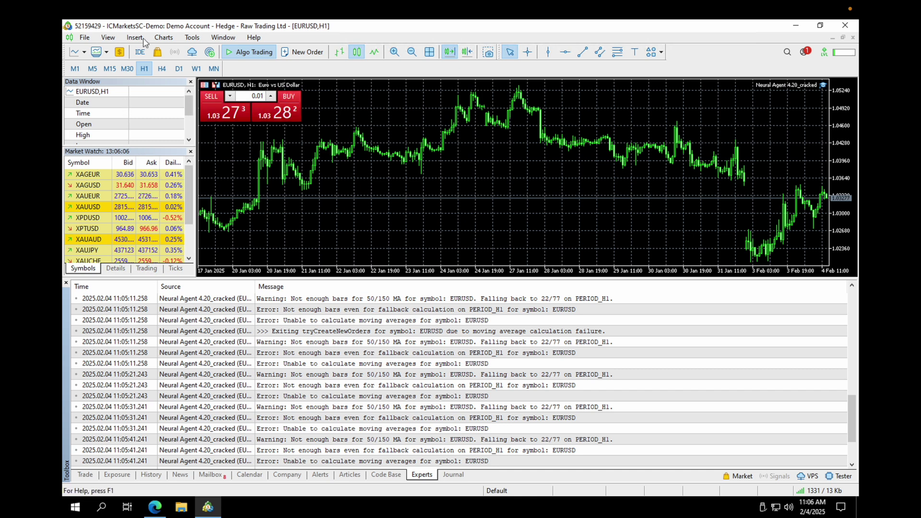
{"action": "left_click", "coordinate": [109, 38]}
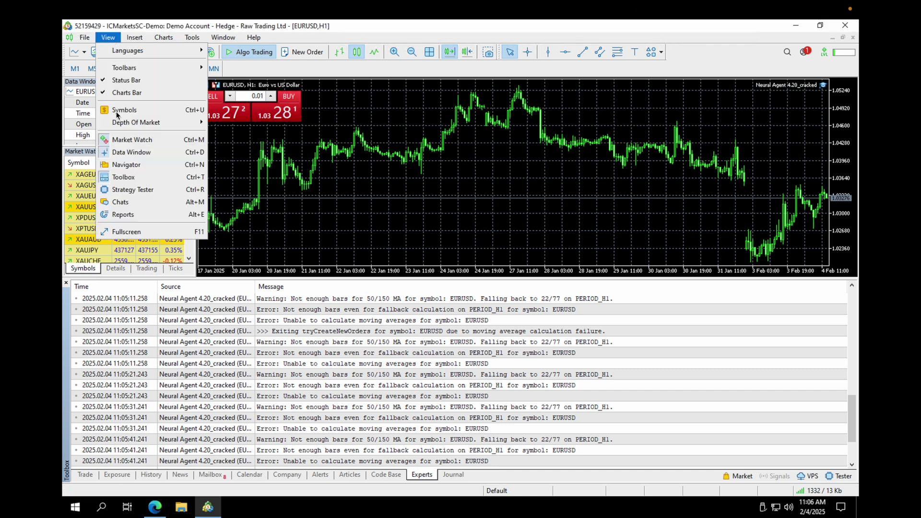
{"action": "left_click", "coordinate": [133, 165]}
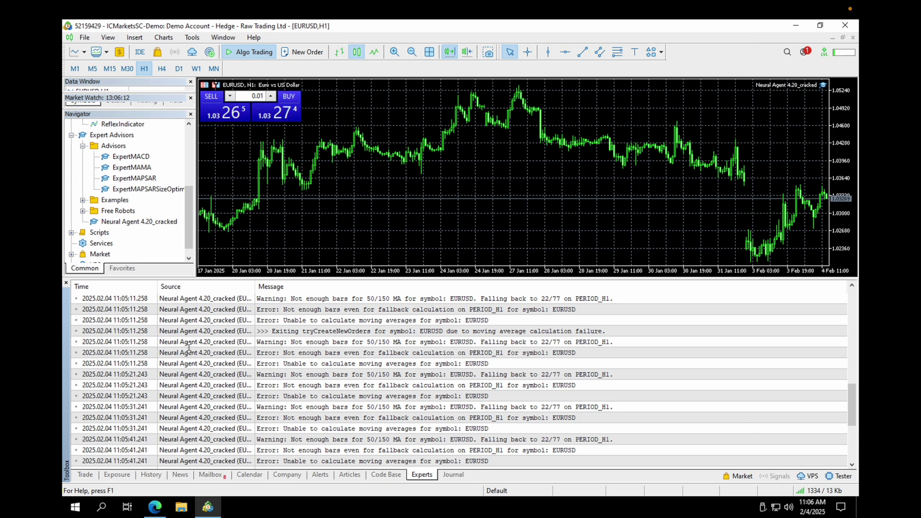
{"action": "left_click_drag", "start_coordinate": [189, 279], "coordinate": [189, 383]}
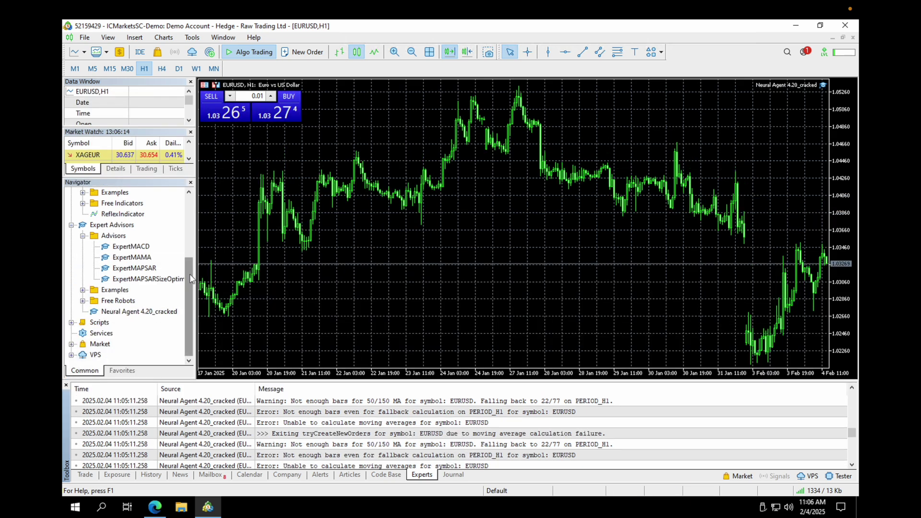
{"action": "left_click_drag", "start_coordinate": [189, 275], "coordinate": [196, 202]}
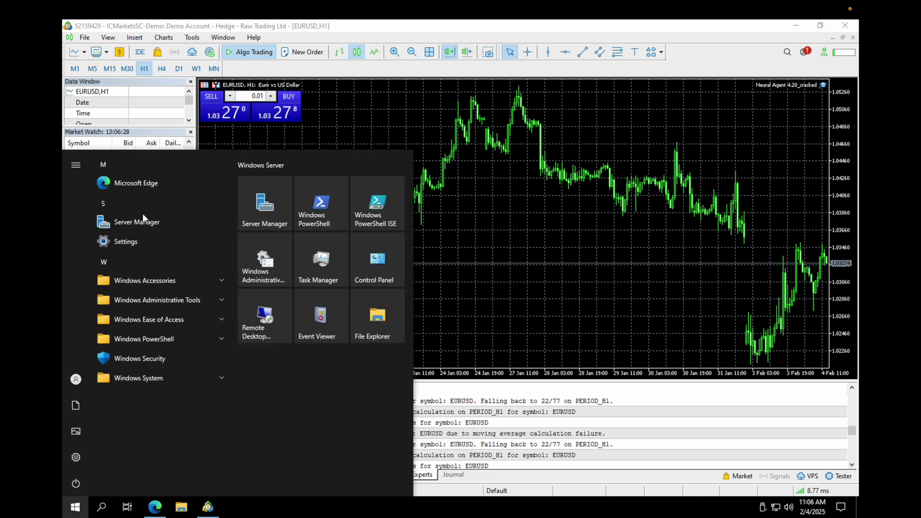
{"action": "key", "text": "super+Tab"}
{"action": "key", "text": "super+Tab"}
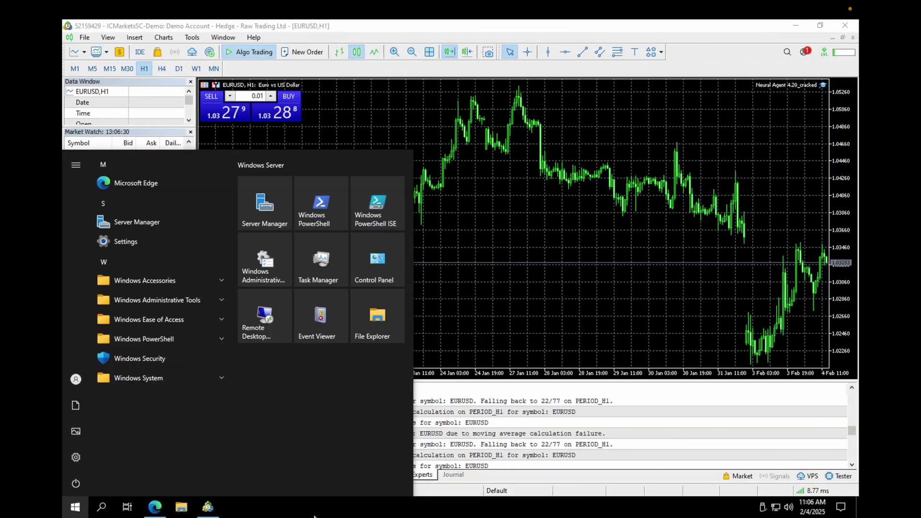
Bring Edge to the front and open the IC Markets client area page
{"action": "left_click", "coordinate": [163, 504]}
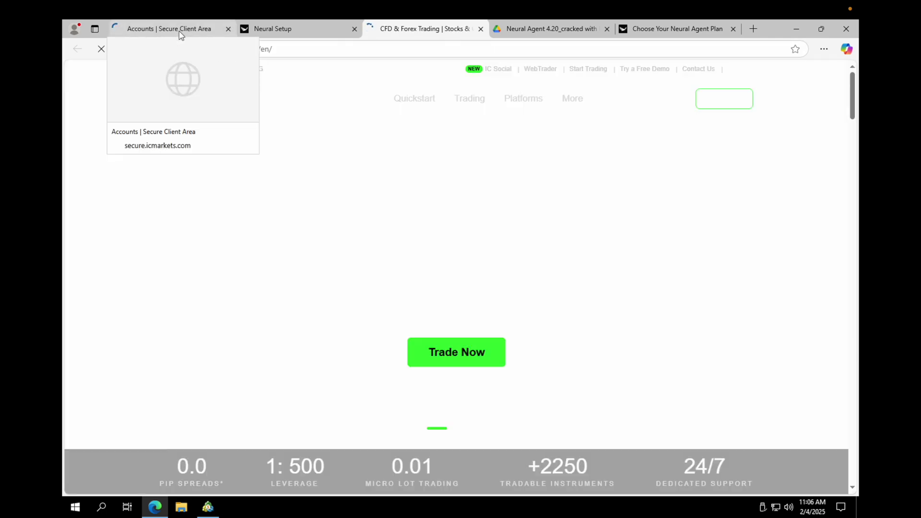
{"action": "left_click", "coordinate": [180, 32]}
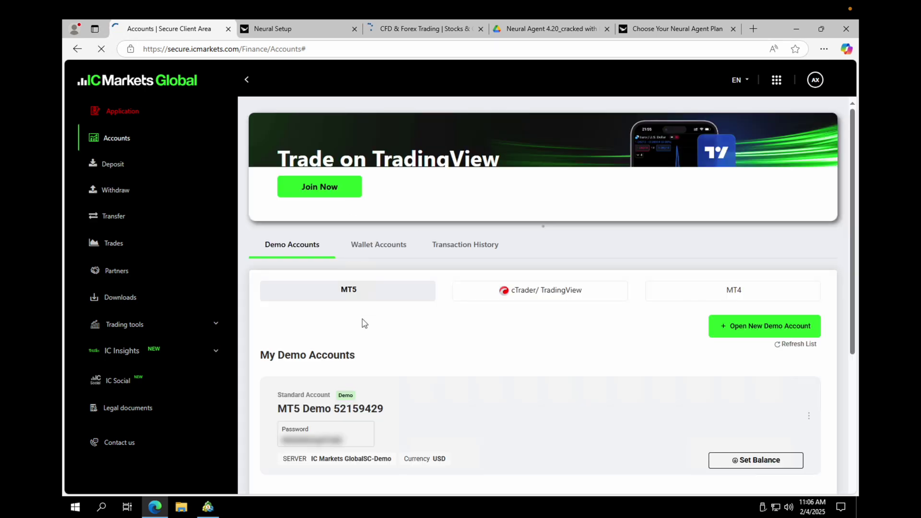
Start a new demo account application with Standard Account type and USD currency
{"action": "scroll", "coordinate": [768, 345], "scroll_direction": "down", "scroll_amount": 1}
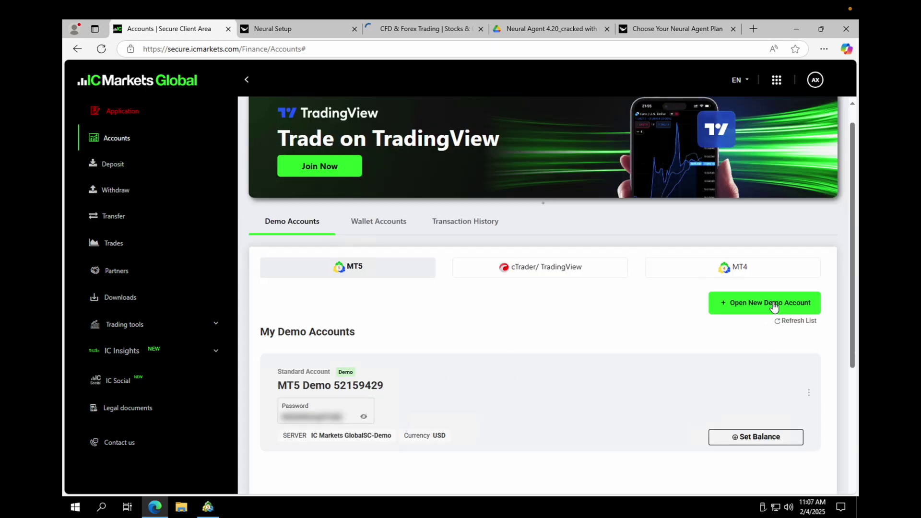
{"action": "left_click", "coordinate": [774, 305]}
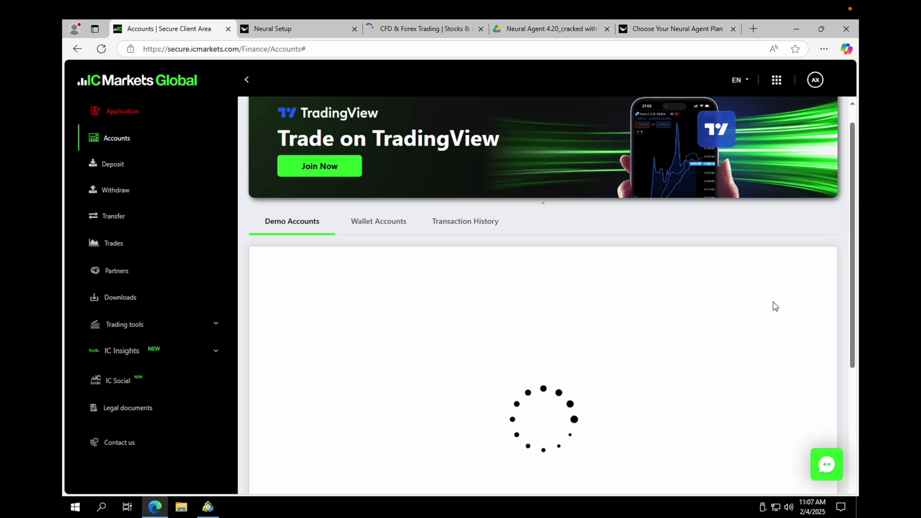
{"action": "scroll", "coordinate": [482, 271], "scroll_direction": "down", "scroll_amount": 1}
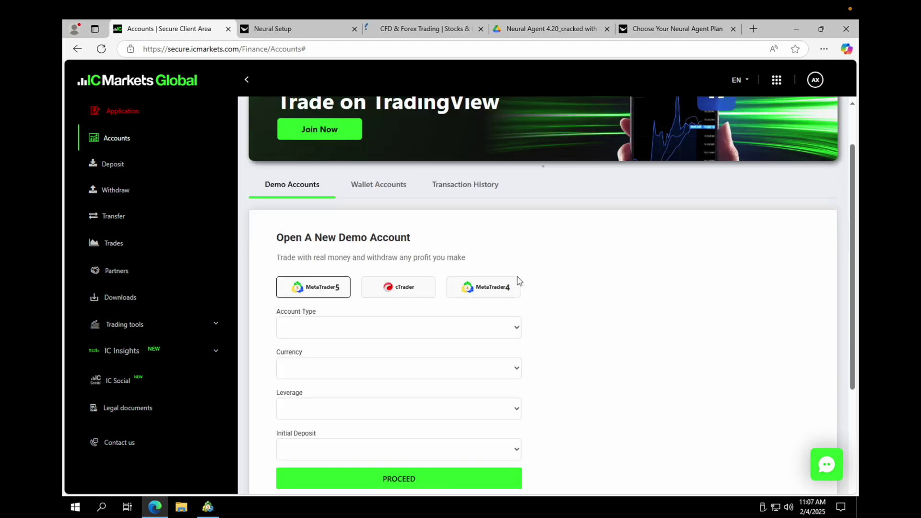
{"action": "scroll", "coordinate": [504, 281], "scroll_direction": "down", "scroll_amount": 1}
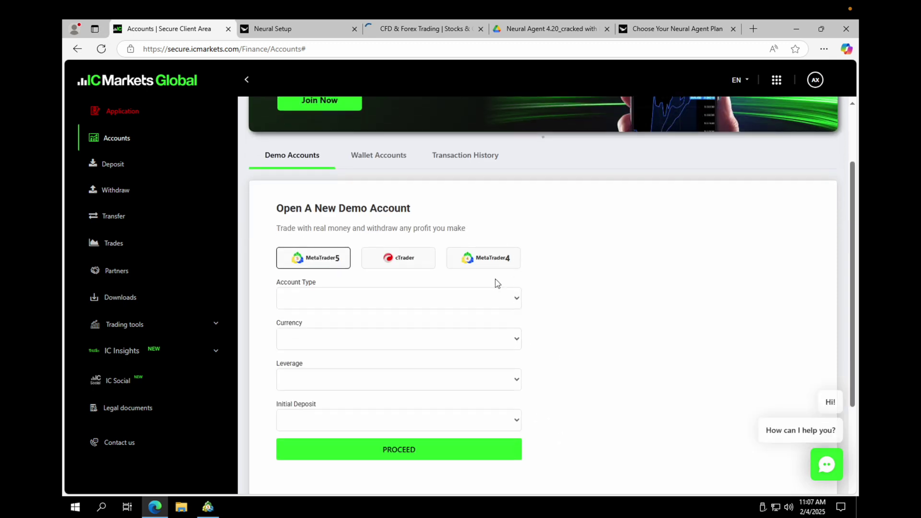
{"action": "left_click", "coordinate": [356, 302]}
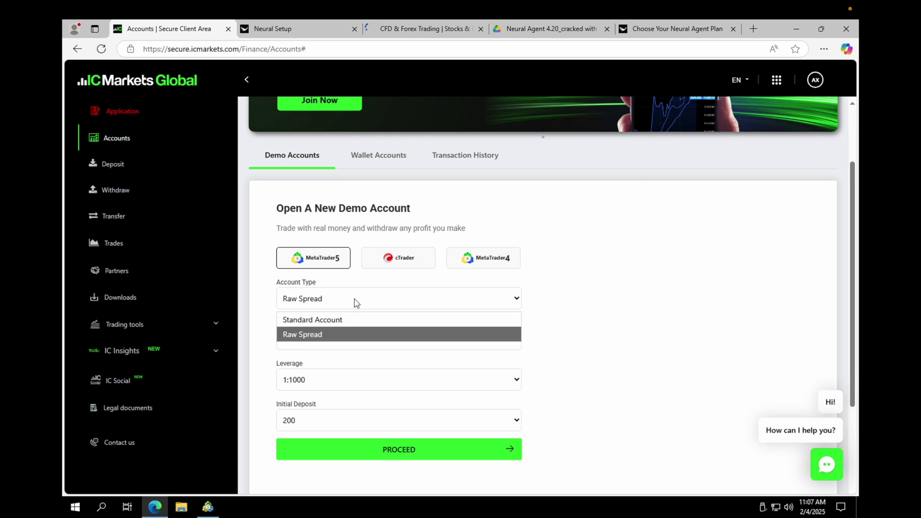
{"action": "left_click", "coordinate": [333, 320]}
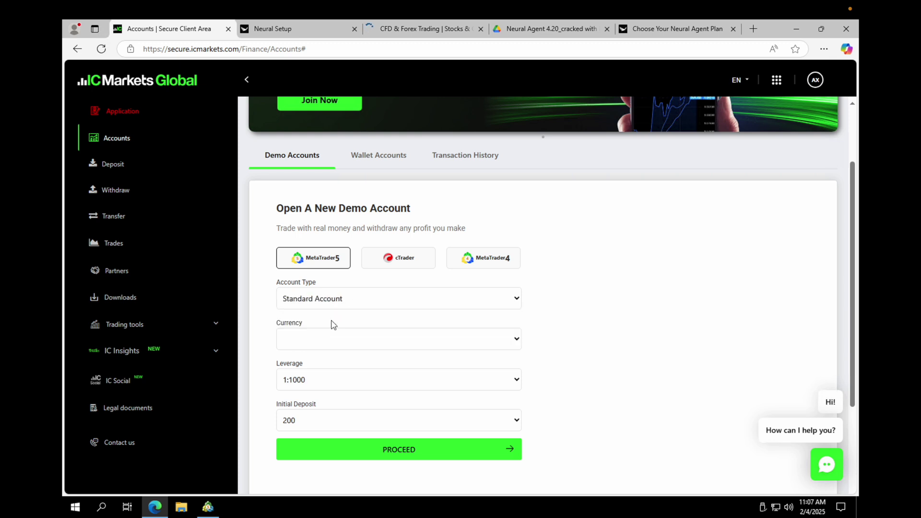
{"action": "left_click", "coordinate": [321, 345]}
{"action": "left_click", "coordinate": [267, 340]}
Set the initial deposit to 10000 and leverage to 1:50, then submit the form
{"action": "left_click", "coordinate": [319, 388]}
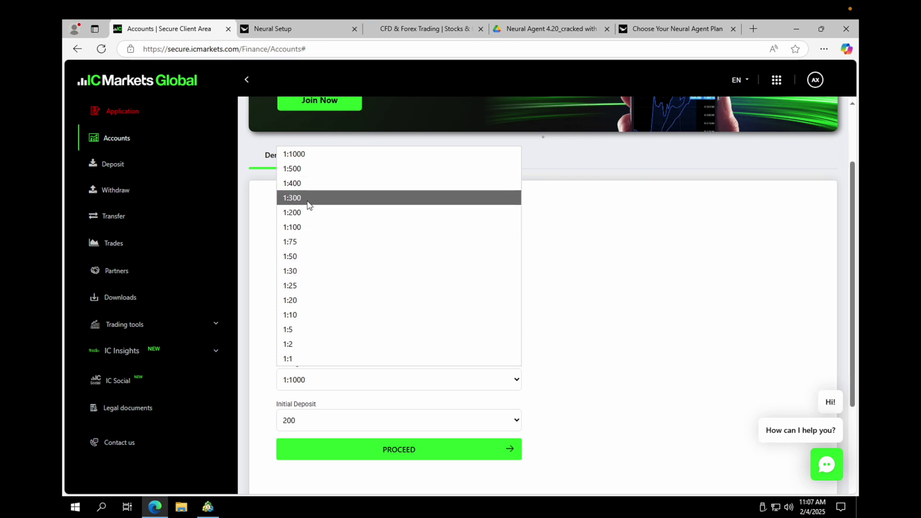
{"action": "left_click", "coordinate": [338, 379]}
{"action": "left_click", "coordinate": [342, 425]}
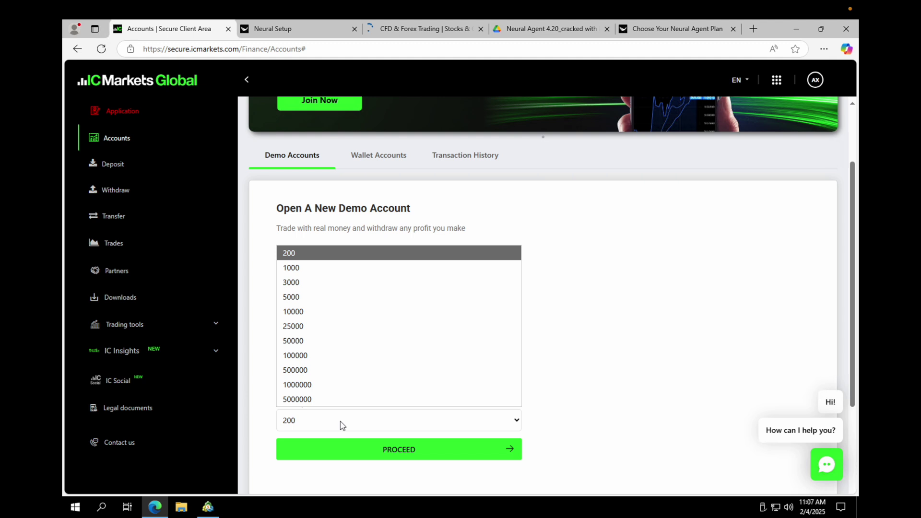
{"action": "left_click", "coordinate": [330, 312]}
{"action": "left_click", "coordinate": [335, 385]}
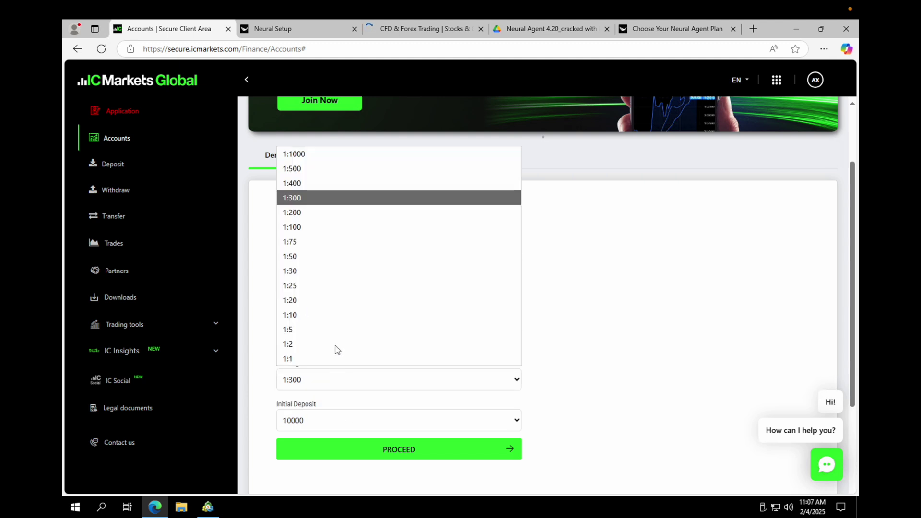
{"action": "left_click", "coordinate": [330, 263]}
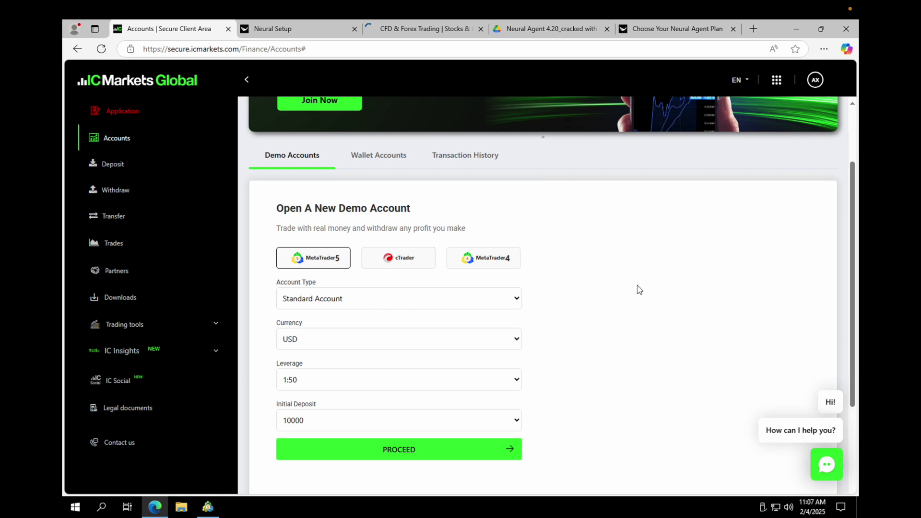
{"action": "left_click", "coordinate": [385, 453]}
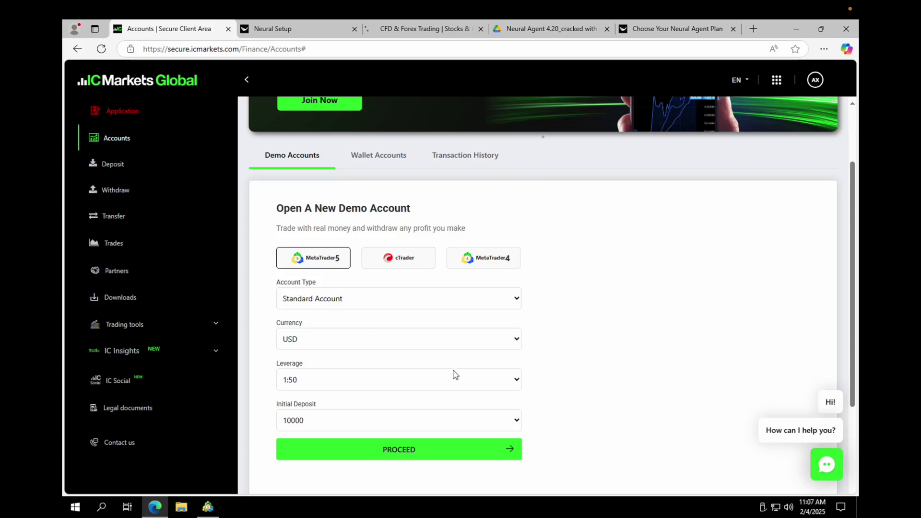
Recheck that leverage stays at 1:50 and minimize the browser to return to MetaTrader 5
{"action": "left_click", "coordinate": [301, 384]}
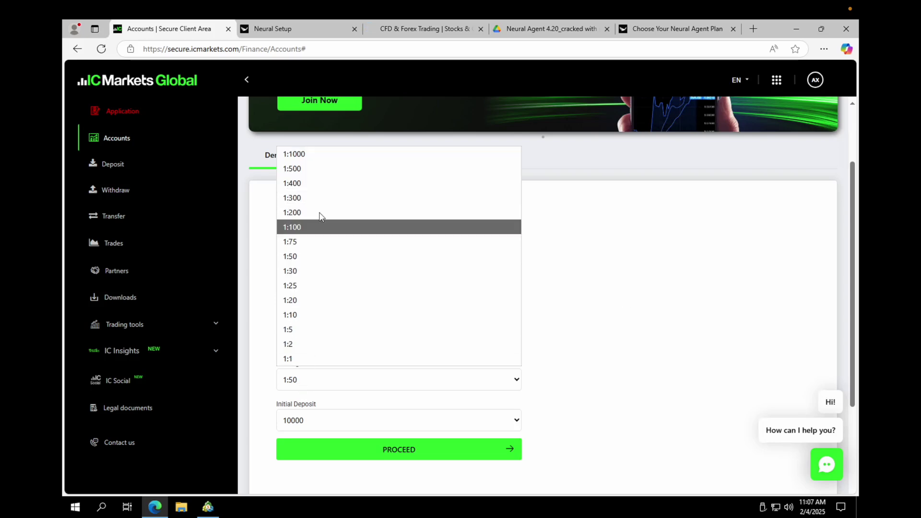
{"action": "key", "text": "Down"}
{"action": "key", "text": "Down"}
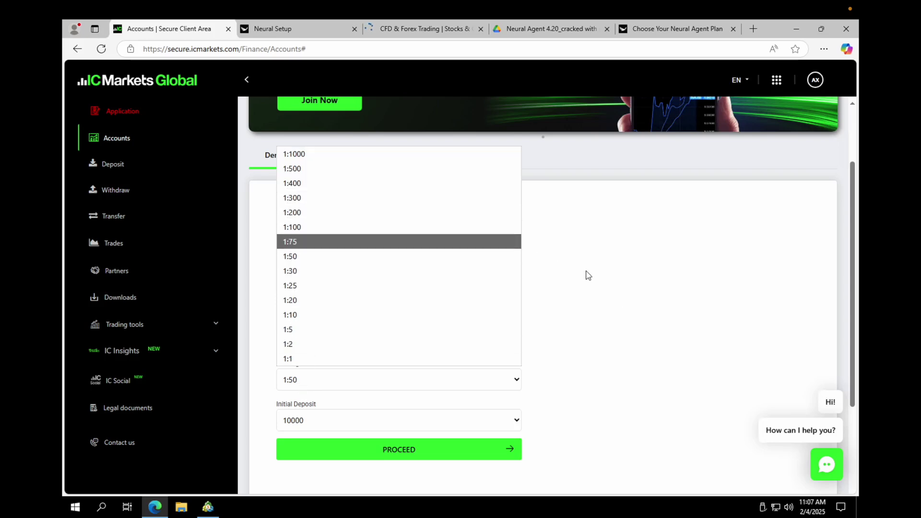
{"action": "key", "text": "Escape"}
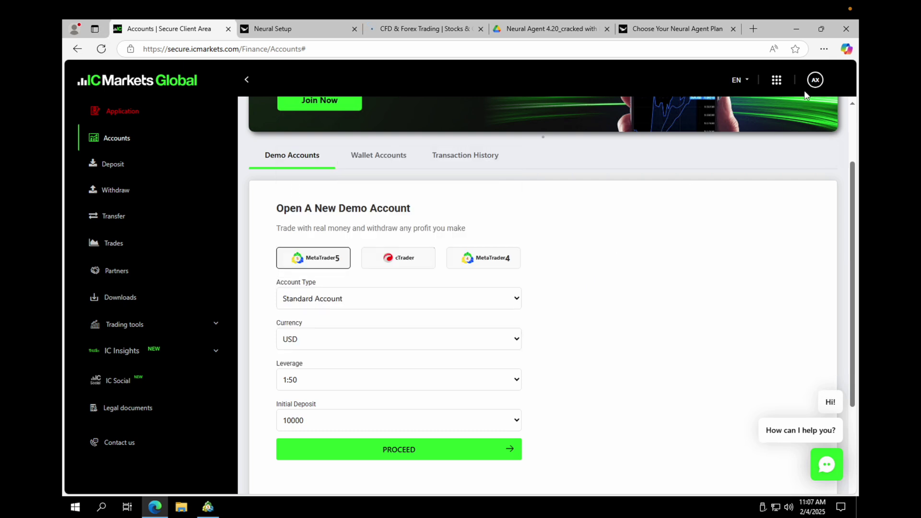
{"action": "left_click", "coordinate": [795, 30]}
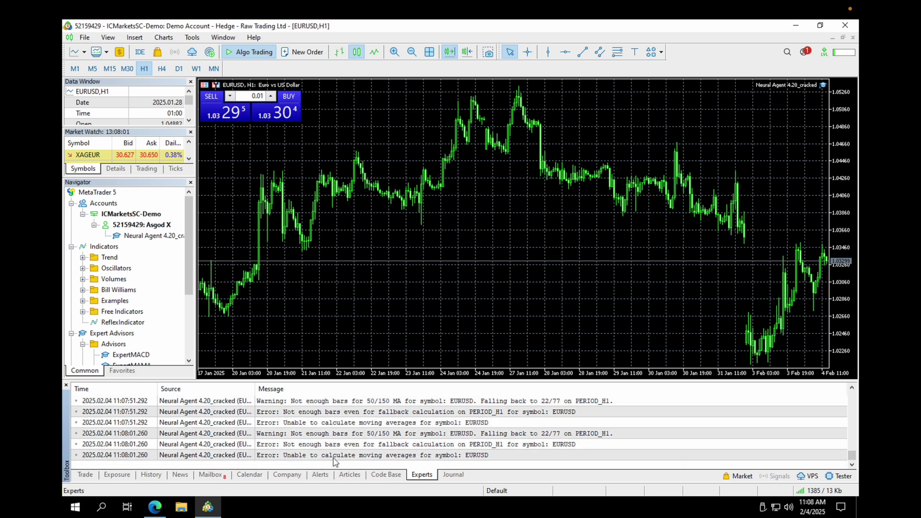
Review the Neural Agent 4.20_cracked inputs on the EURUSD H1 chart and cancel without changes
{"action": "double_click", "coordinate": [825, 86]}
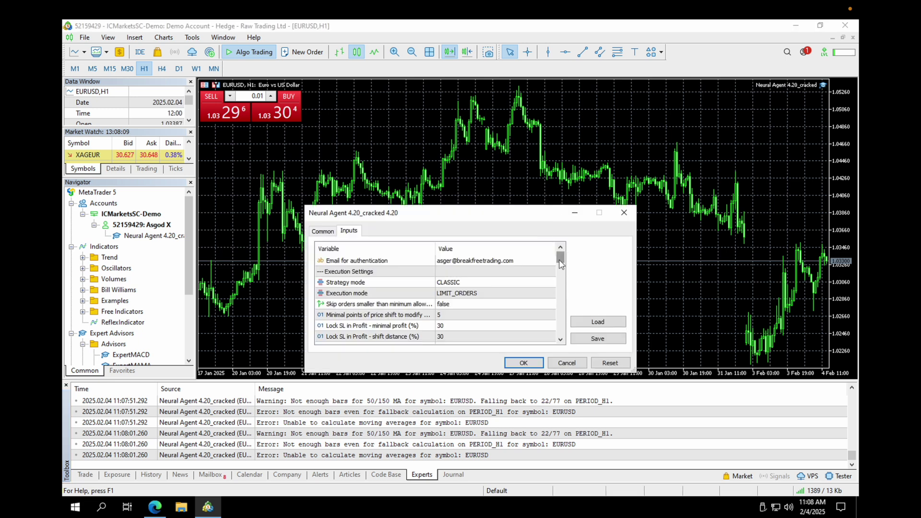
{"action": "scroll", "coordinate": [561, 268], "scroll_direction": "down", "scroll_amount": 4}
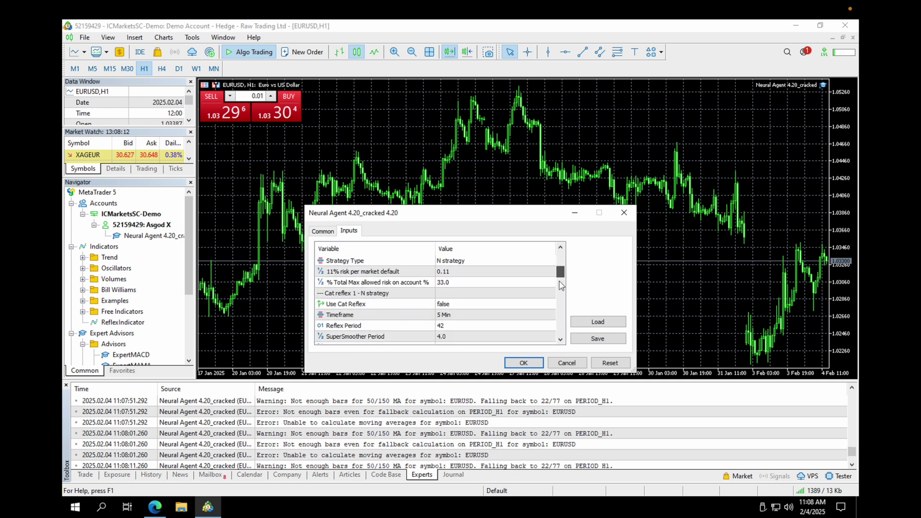
{"action": "scroll", "coordinate": [561, 285], "scroll_direction": "down", "scroll_amount": 5}
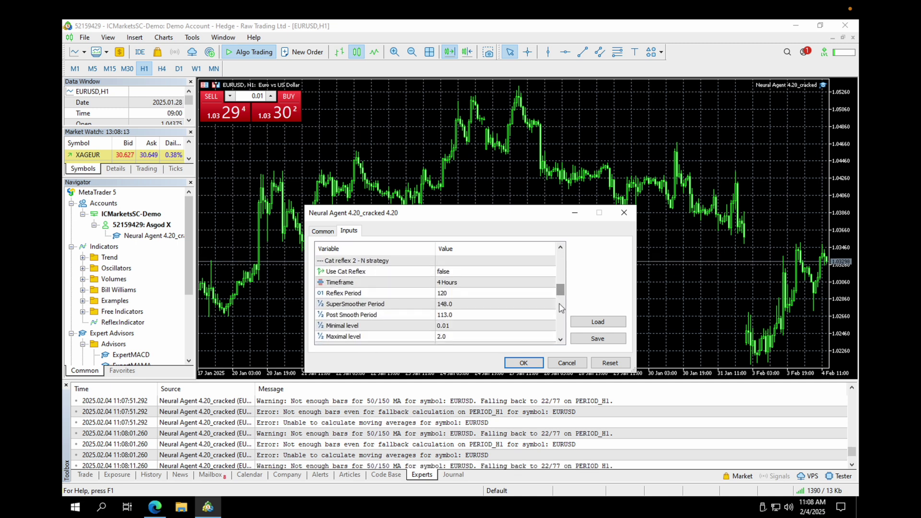
{"action": "scroll", "coordinate": [562, 307], "scroll_direction": "down", "scroll_amount": 6}
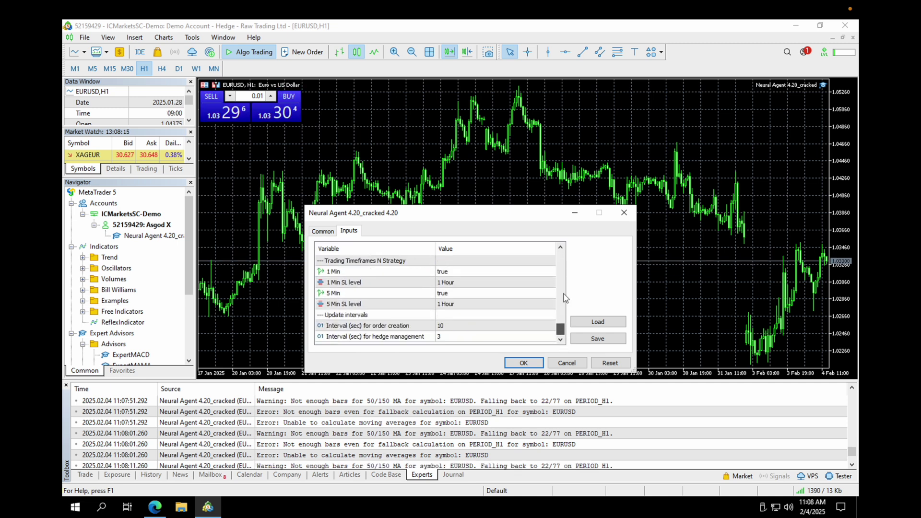
{"action": "scroll", "coordinate": [564, 296], "scroll_direction": "up", "scroll_amount": 15}
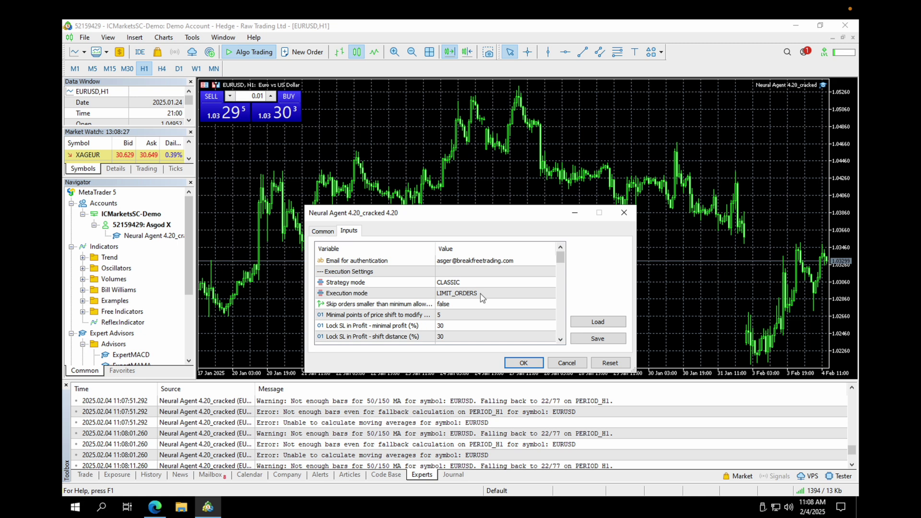
{"action": "left_click", "coordinate": [567, 364]}
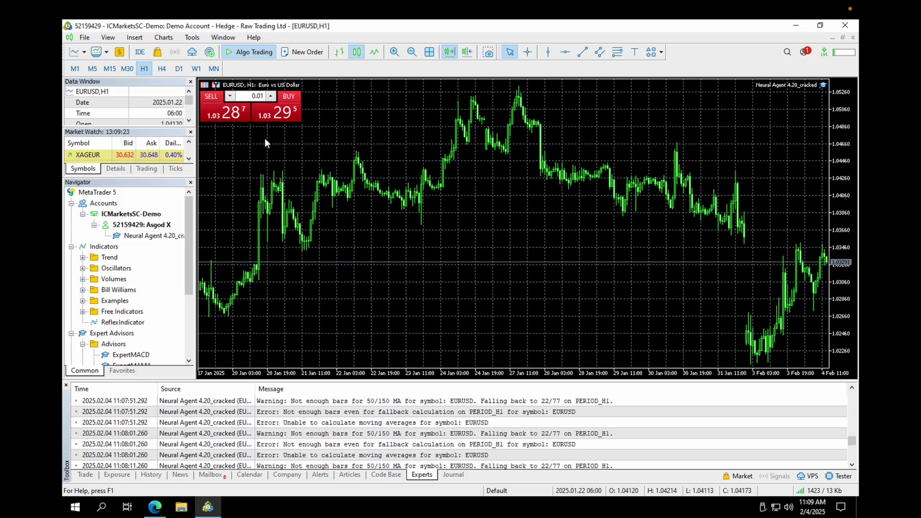
Open the Strategy Tester from the View menu and show its Settings tab
{"action": "left_click", "coordinate": [191, 38]}
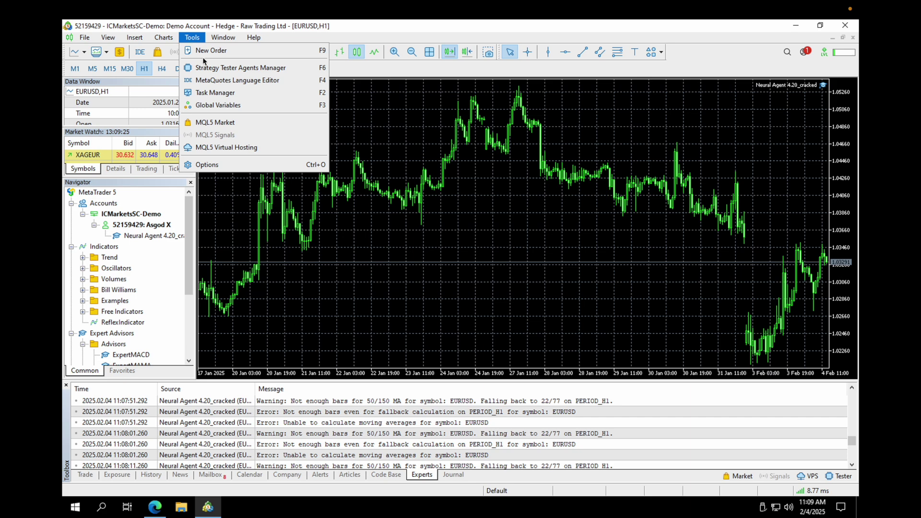
{"action": "mouse_move", "coordinate": [162, 38]}
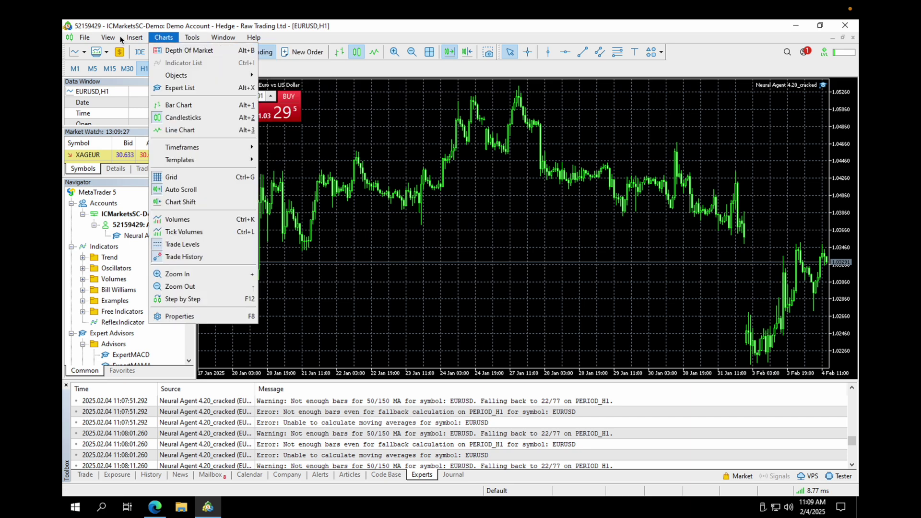
{"action": "mouse_move", "coordinate": [110, 38]}
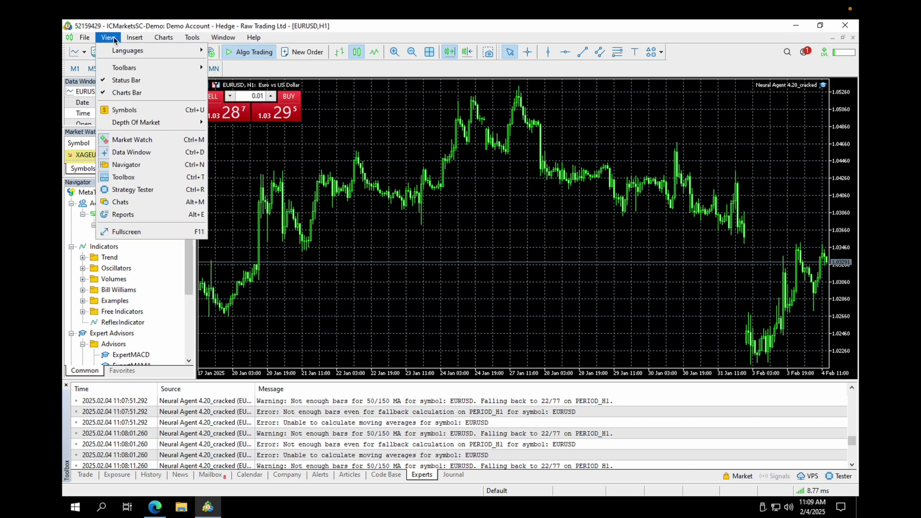
{"action": "left_click", "coordinate": [133, 189]}
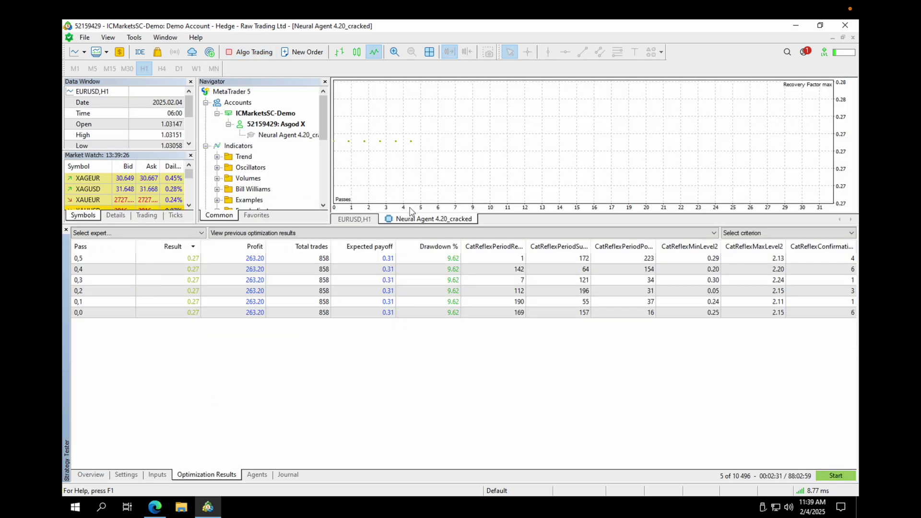
{"action": "left_click", "coordinate": [127, 475]}
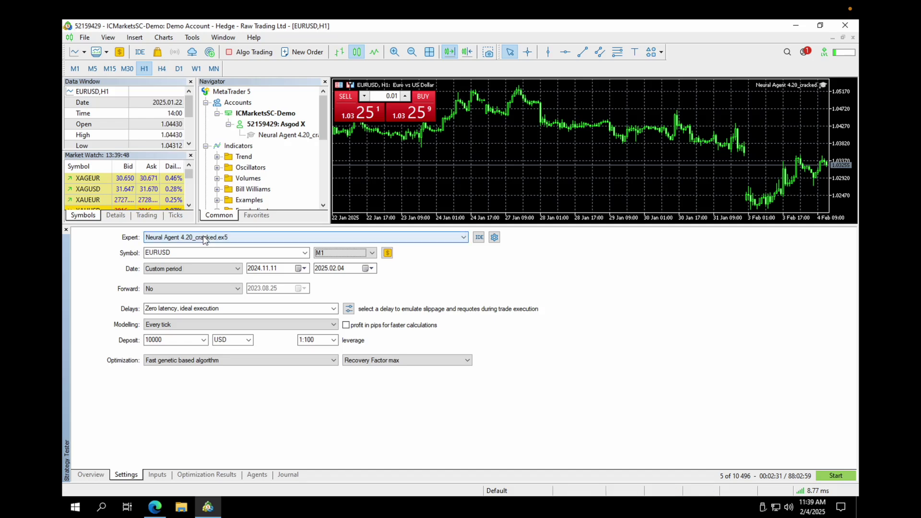
Hide the Strategy Tester and reopen it with Ctrl+R on the Overview
{"action": "mouse_move", "coordinate": [128, 11]}
{"action": "left_click", "coordinate": [108, 37]}
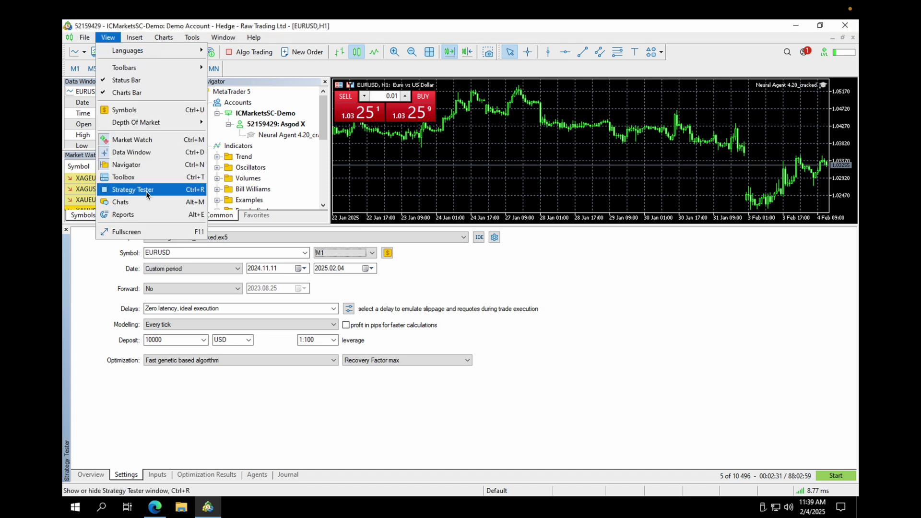
{"action": "left_click", "coordinate": [177, 415]}
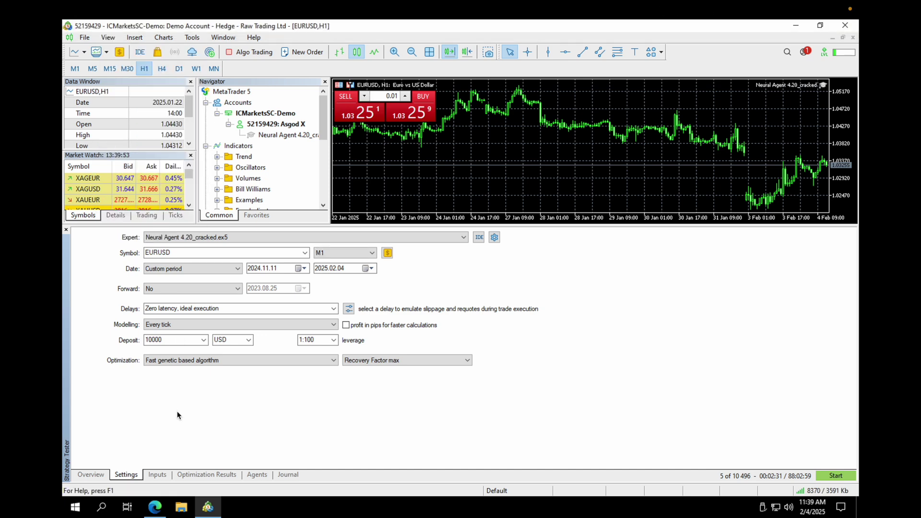
{"action": "key", "text": "ctrl+r"}
{"action": "key", "text": "ctrl+r"}
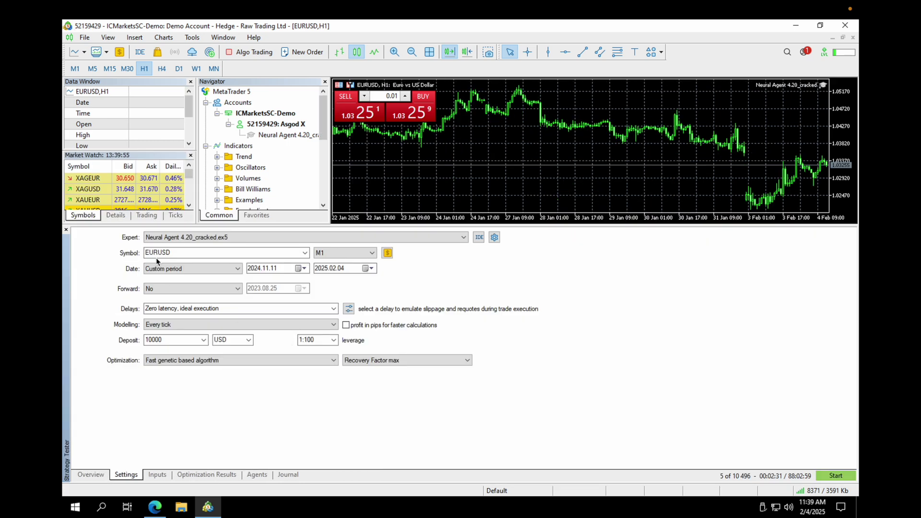
Choose Neural Agent 4.20_cracked.ex5 with Fast genetic based algorithm optimization and show its inputs
{"action": "left_click", "coordinate": [92, 475]}
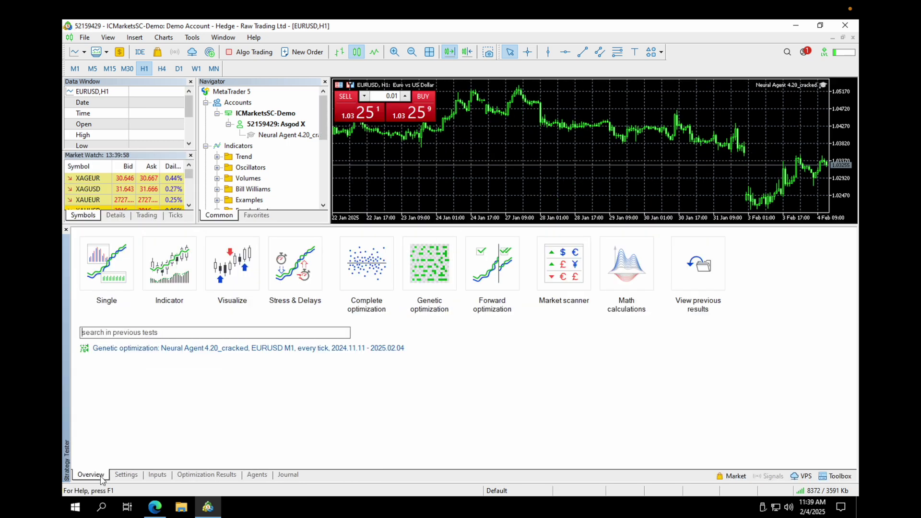
{"action": "left_click", "coordinate": [118, 264]}
{"action": "left_click", "coordinate": [217, 238]}
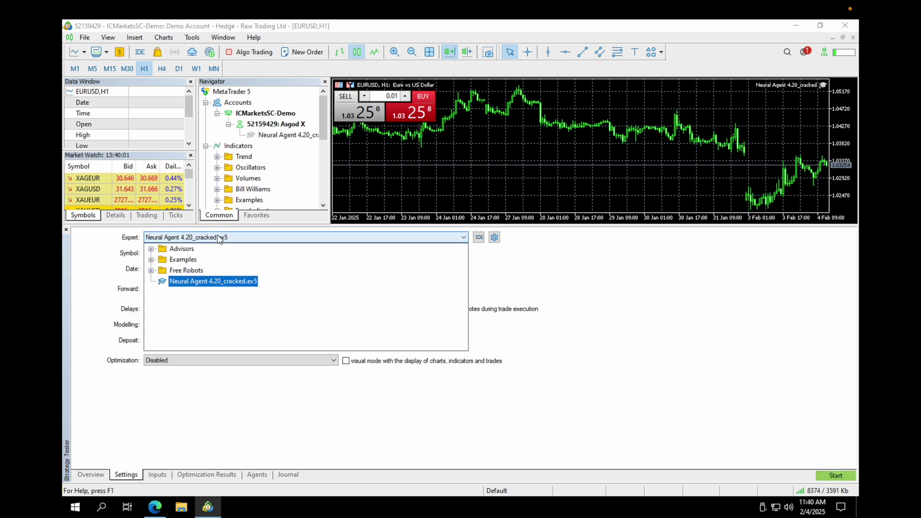
{"action": "left_click", "coordinate": [221, 283]}
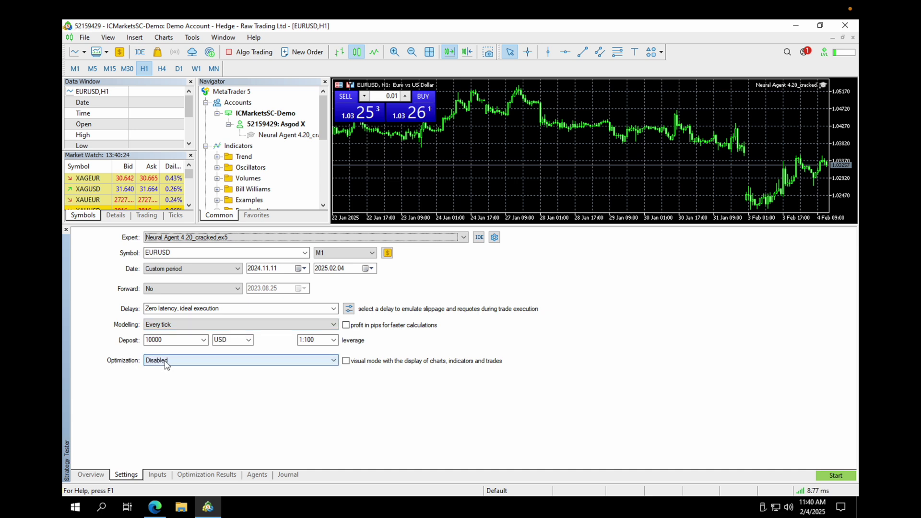
{"action": "left_click", "coordinate": [177, 361]}
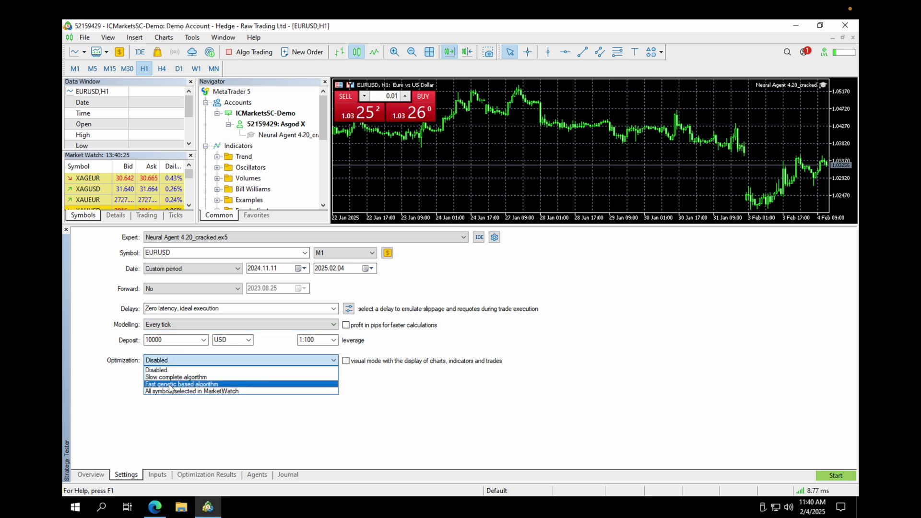
{"action": "left_click", "coordinate": [169, 385]}
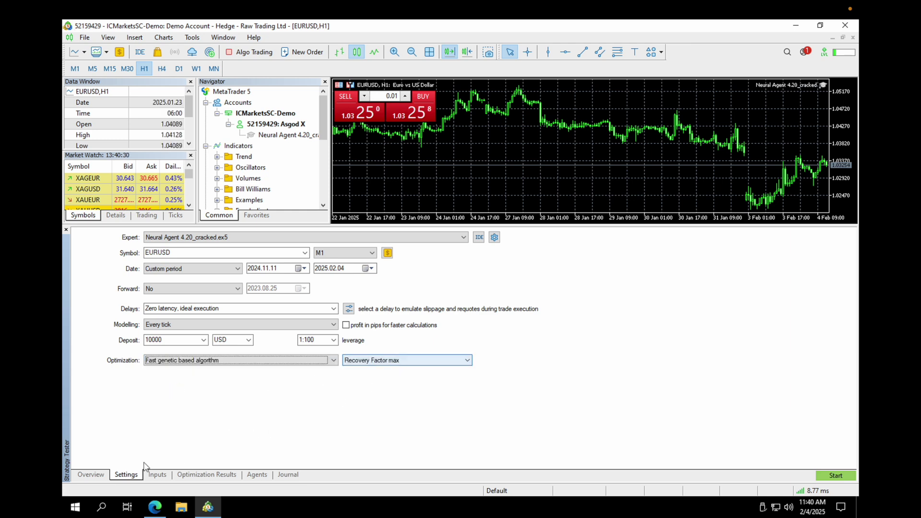
{"action": "left_click", "coordinate": [158, 475]}
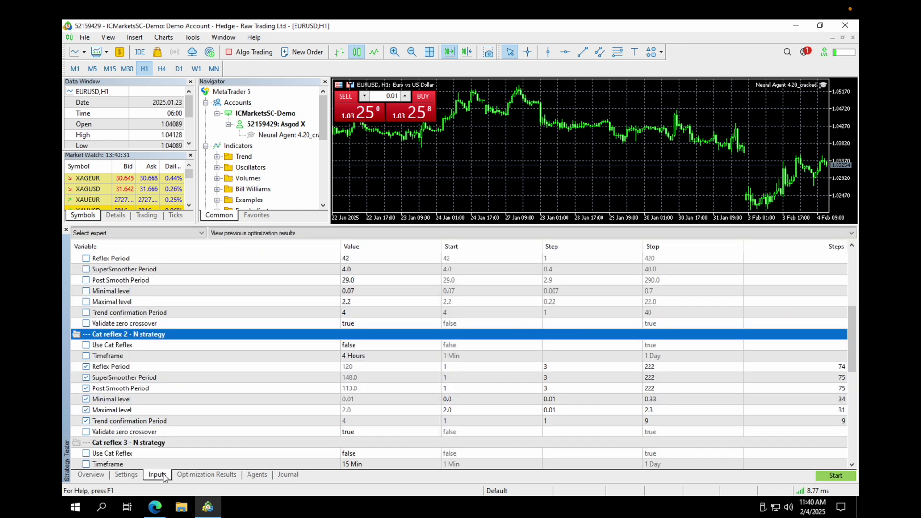
Set Use Cat Reflex to true in the Cat reflex 2 inputs
{"action": "right_click", "coordinate": [303, 313]}
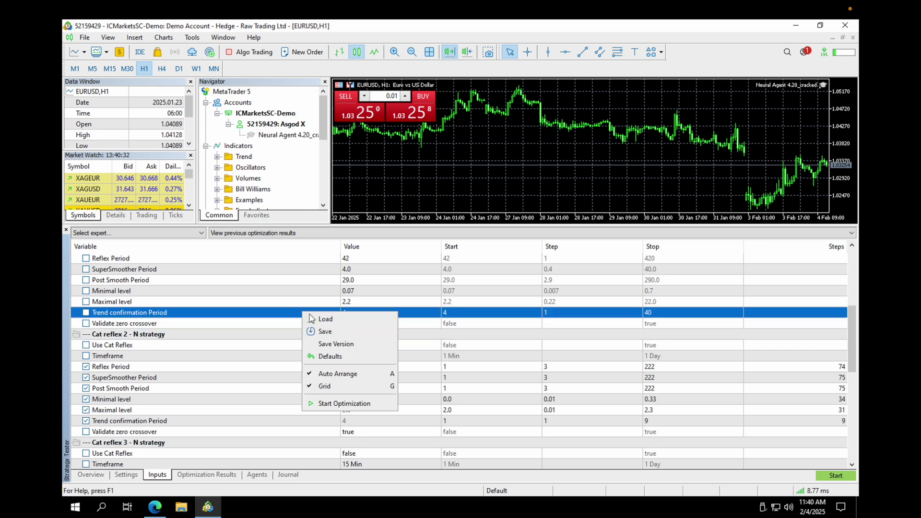
{"action": "left_click", "coordinate": [211, 329]}
{"action": "scroll", "coordinate": [212, 329], "scroll_direction": "up", "scroll_amount": 4}
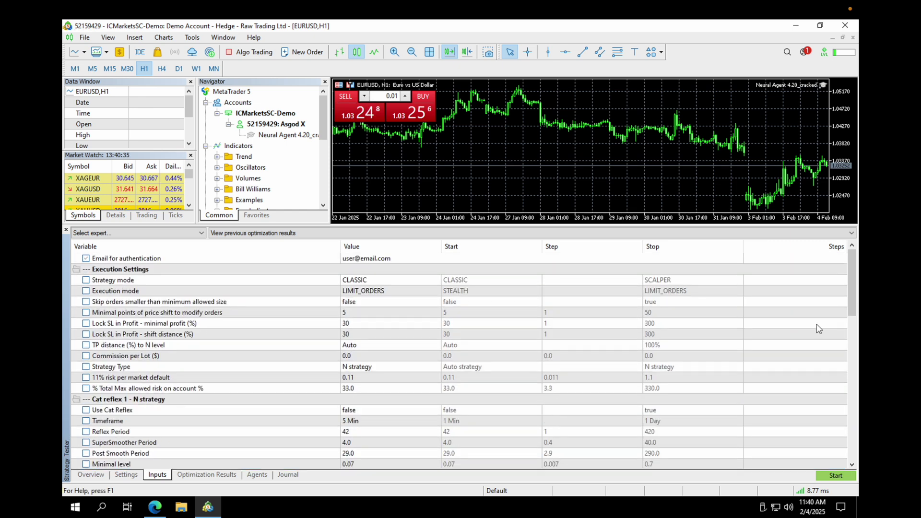
{"action": "left_click_drag", "start_coordinate": [853, 278], "coordinate": [857, 326]}
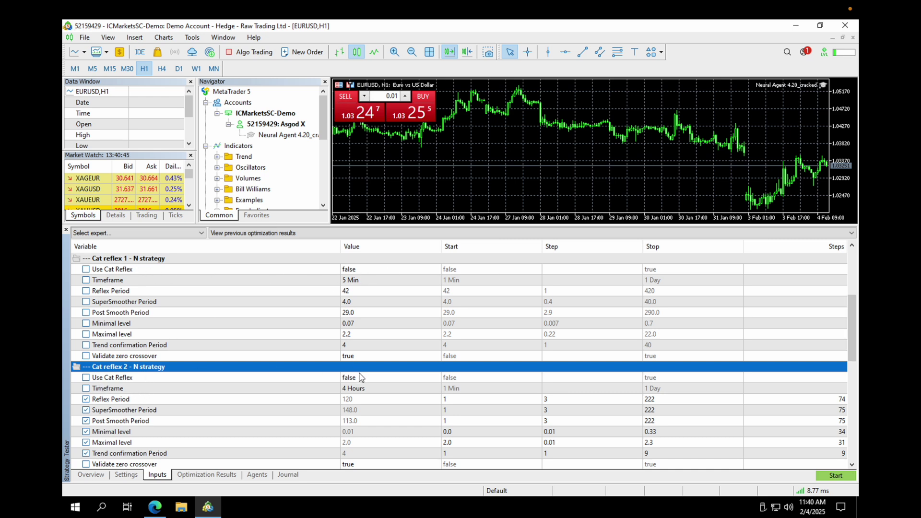
{"action": "left_click_drag", "start_coordinate": [857, 355], "coordinate": [543, 360]}
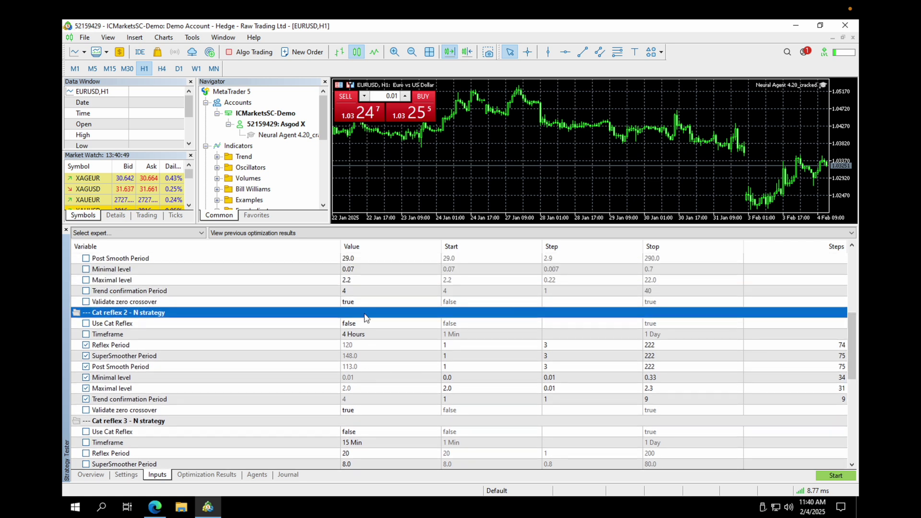
{"action": "left_click", "coordinate": [353, 326]}
{"action": "left_click", "coordinate": [353, 327]}
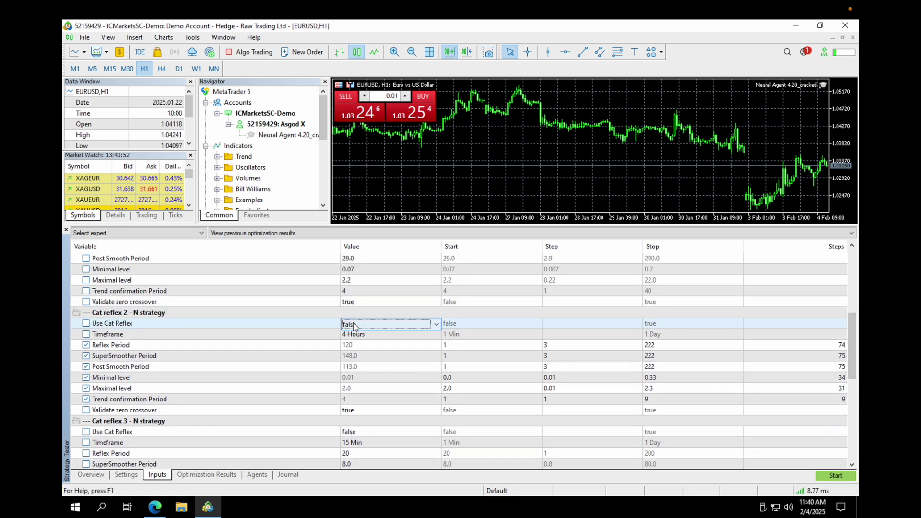
{"action": "scroll", "coordinate": [355, 325], "scroll_direction": "down", "scroll_amount": 1}
{"action": "left_click", "coordinate": [482, 325]}
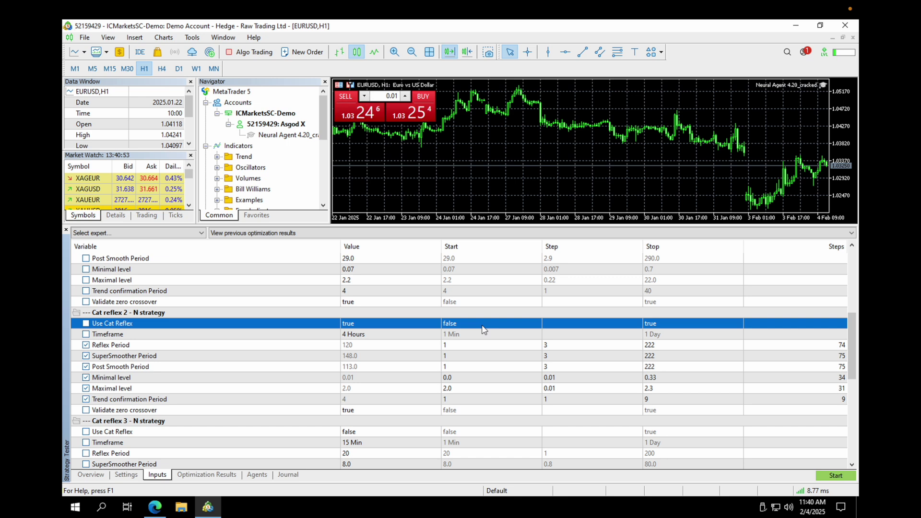
Load the userfile.set parameter values and start the optimization
{"action": "left_click", "coordinate": [482, 388]}
{"action": "right_click", "coordinate": [495, 355]}
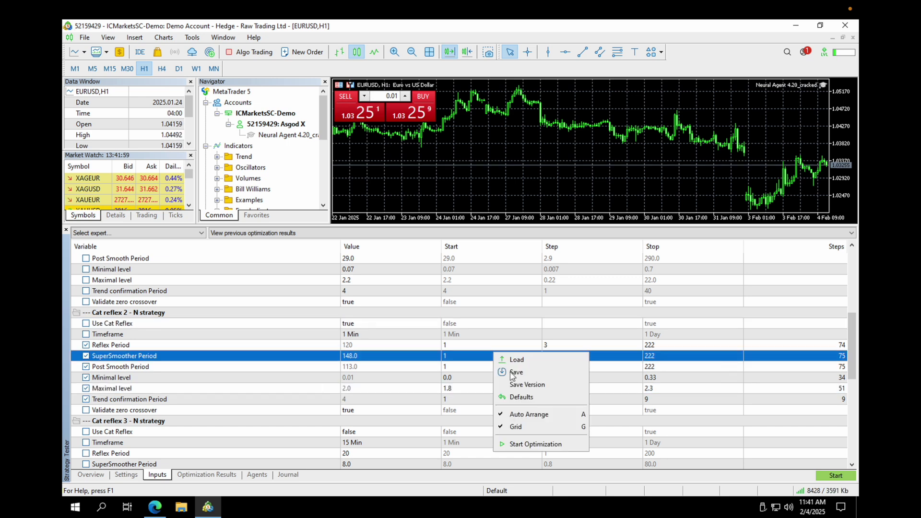
{"action": "left_click", "coordinate": [516, 359]}
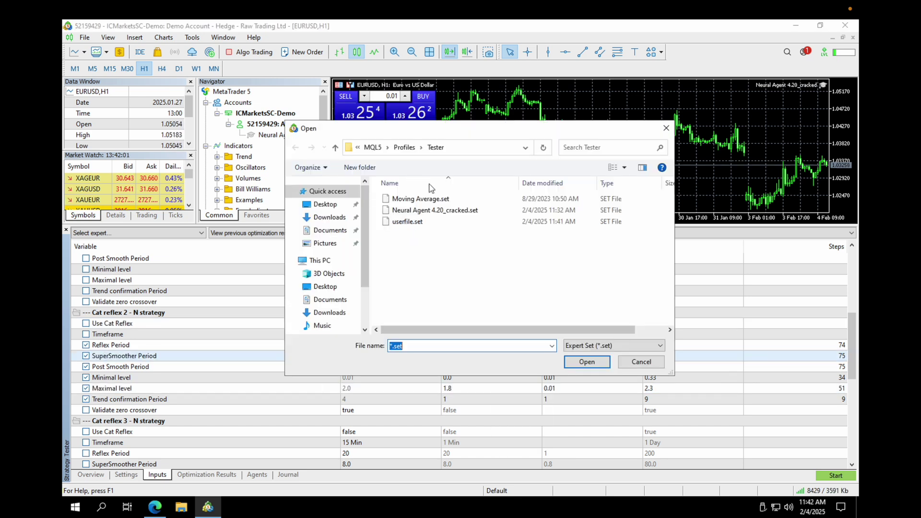
{"action": "double_click", "coordinate": [413, 222]}
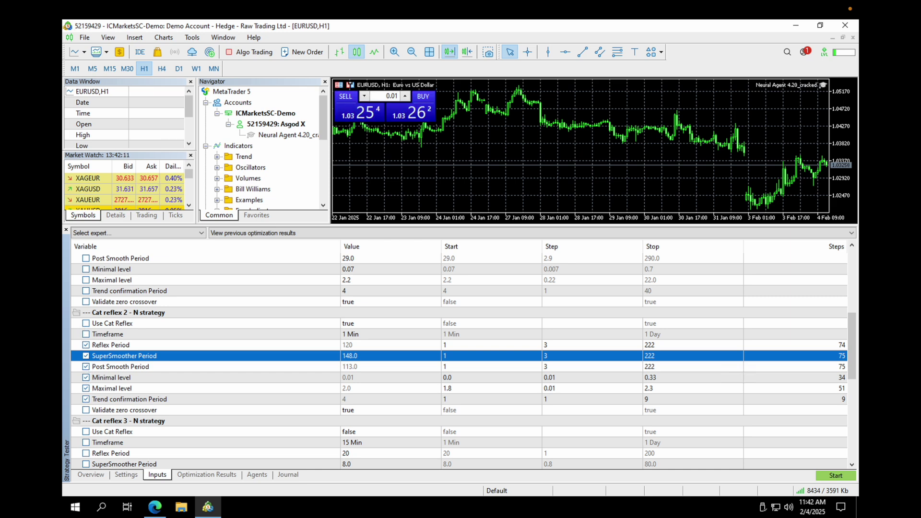
{"action": "left_click_drag", "start_coordinate": [856, 325], "coordinate": [847, 339]}
{"action": "left_click", "coordinate": [836, 475]}
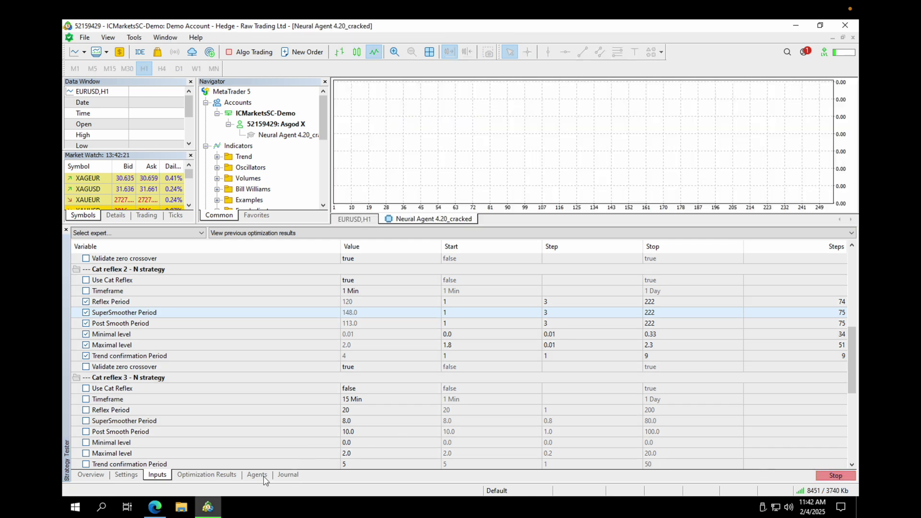
Check the Core 1 agent's workload, then view the first completed optimization pass
{"action": "left_click", "coordinate": [258, 475]}
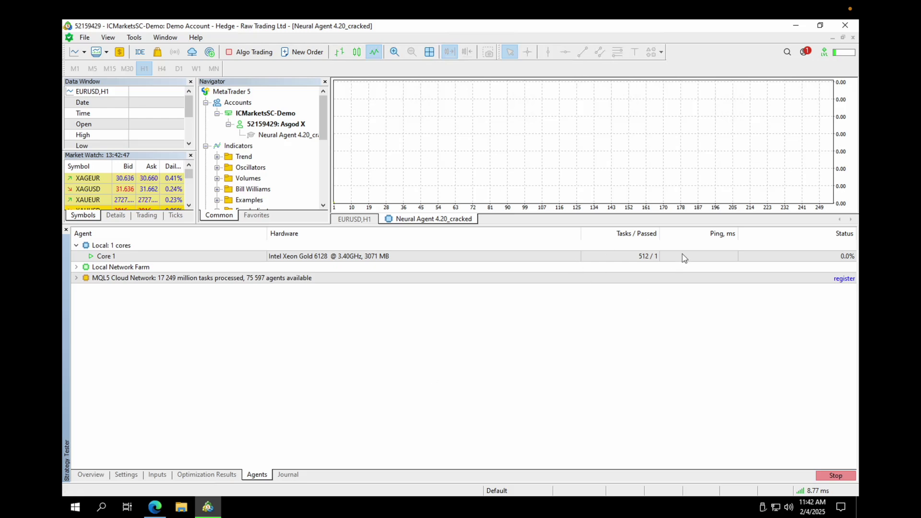
{"action": "left_click", "coordinate": [698, 258]}
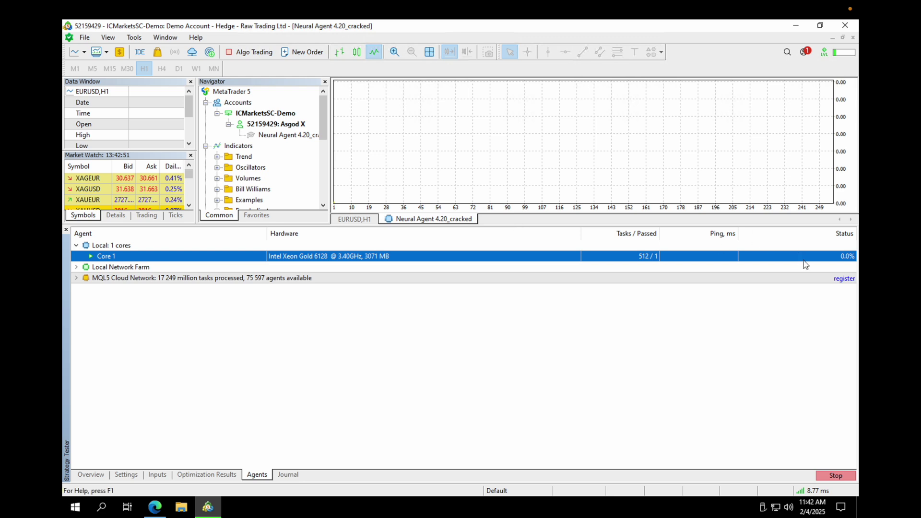
{"action": "left_click", "coordinate": [206, 475]}
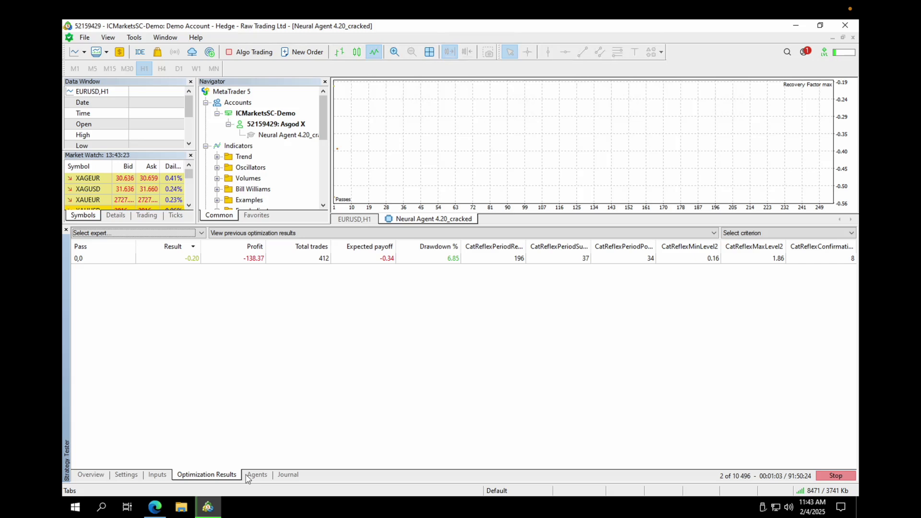
Monitor agents and results during the run, then stop the optimization at 107 of 10 496 passes
{"action": "left_click", "coordinate": [248, 475]}
{"action": "left_click", "coordinate": [220, 475]}
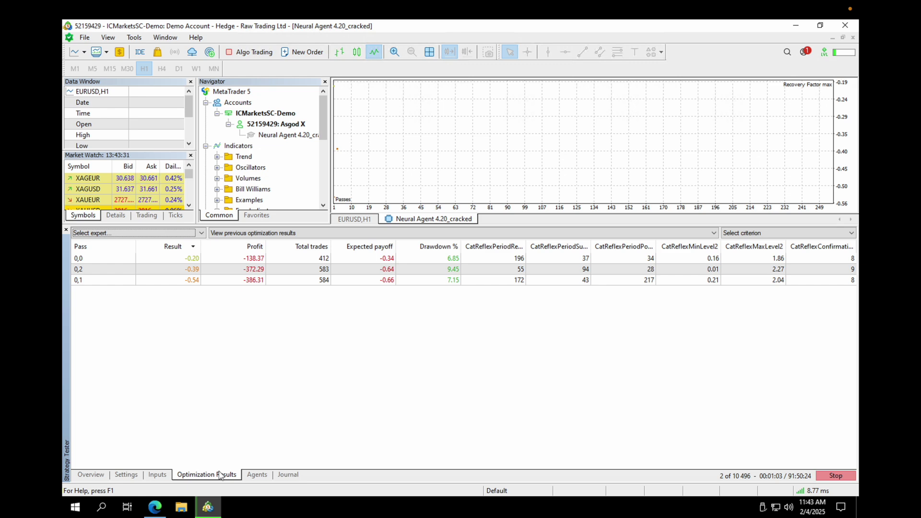
{"action": "left_click", "coordinate": [251, 476]}
{"action": "left_click", "coordinate": [233, 476]}
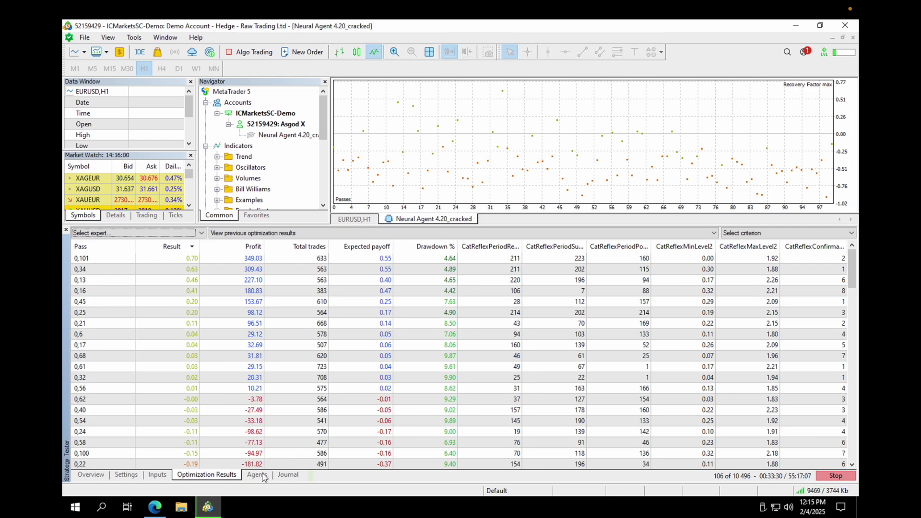
{"action": "left_click", "coordinate": [259, 475]}
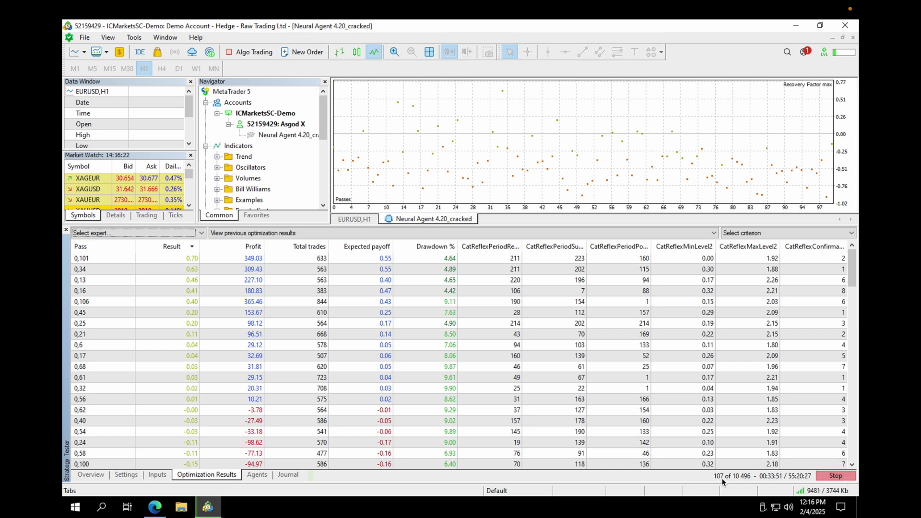
{"action": "left_click", "coordinate": [842, 477]}
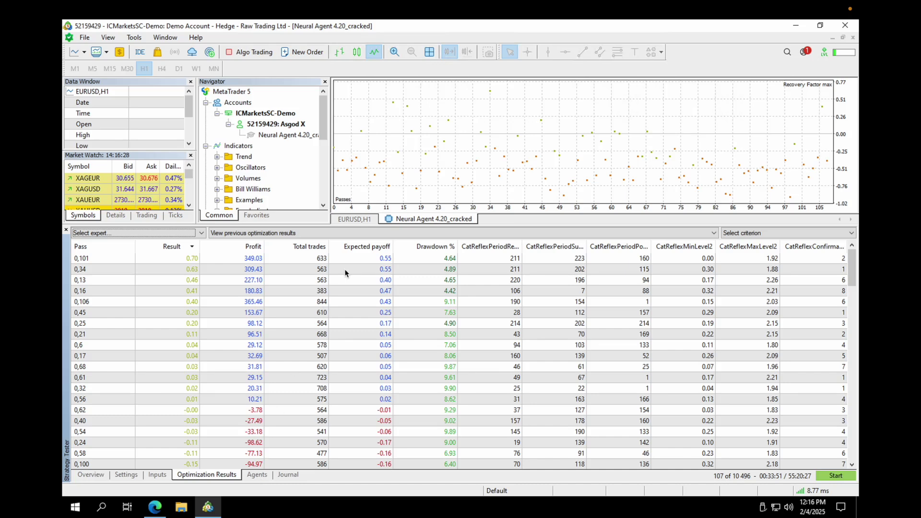
Run a single test of top pass 0,101 and display its balance/equity graph
{"action": "left_click", "coordinate": [351, 260]}
{"action": "right_click", "coordinate": [351, 260]}
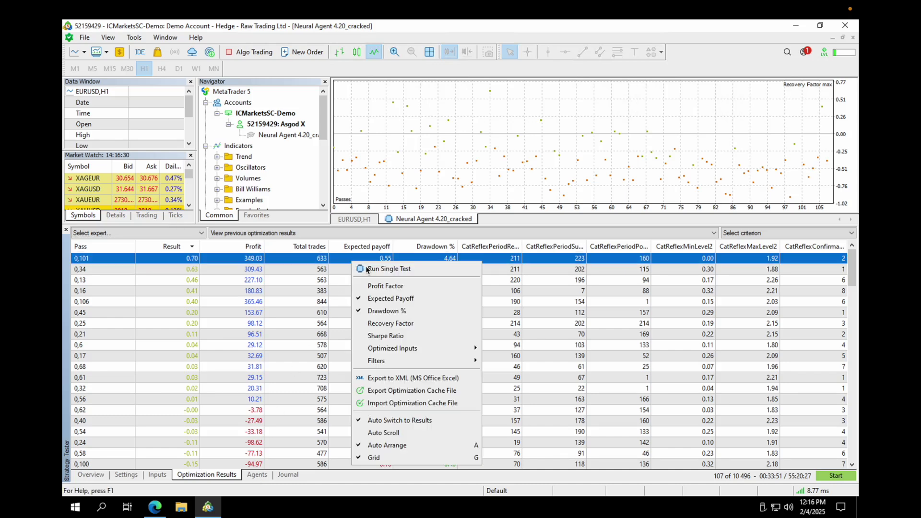
{"action": "left_click", "coordinate": [367, 270]}
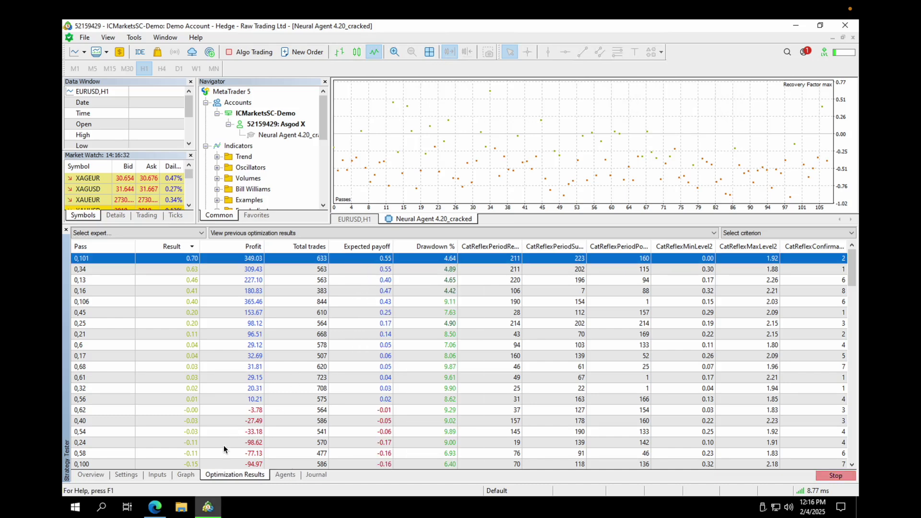
{"action": "left_click", "coordinate": [190, 474]}
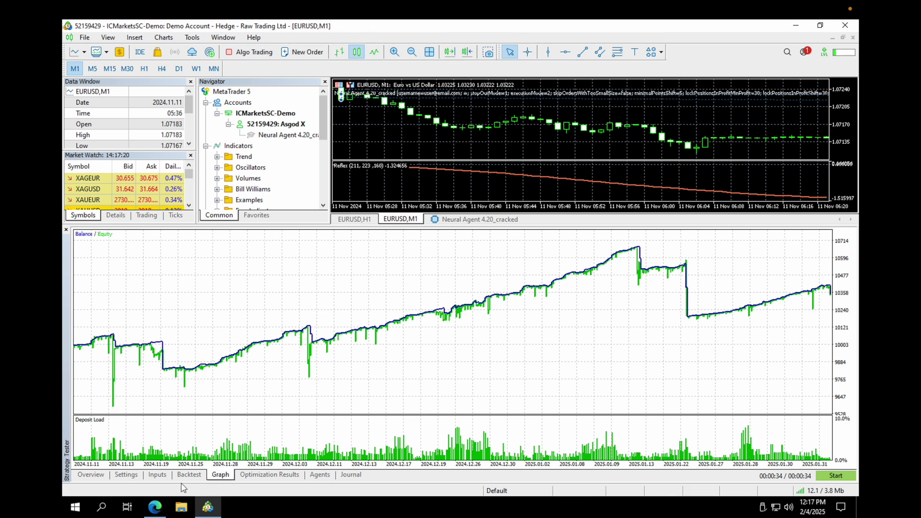
Review the backtest report and graph, then show the pass inputs like Reflex Period 211
{"action": "left_click", "coordinate": [188, 477]}
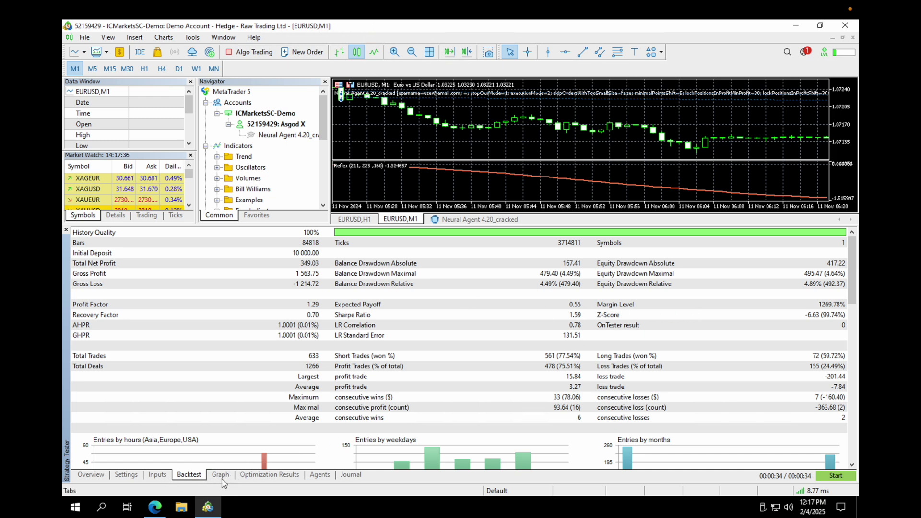
{"action": "left_click", "coordinate": [220, 477]}
{"action": "left_click", "coordinate": [159, 476]}
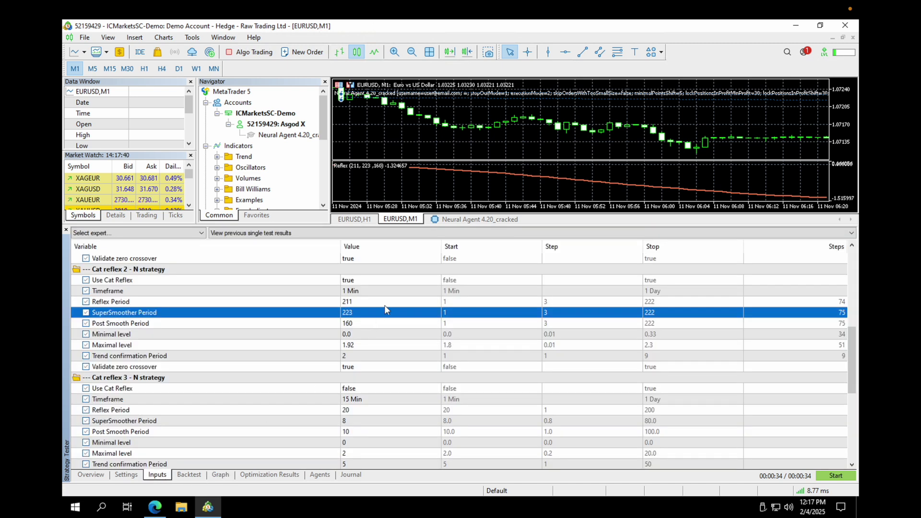
Save the tester's optimized inputs as eurusd_1.set and return to the EURUSD H1 chart
{"action": "right_click", "coordinate": [368, 295]}
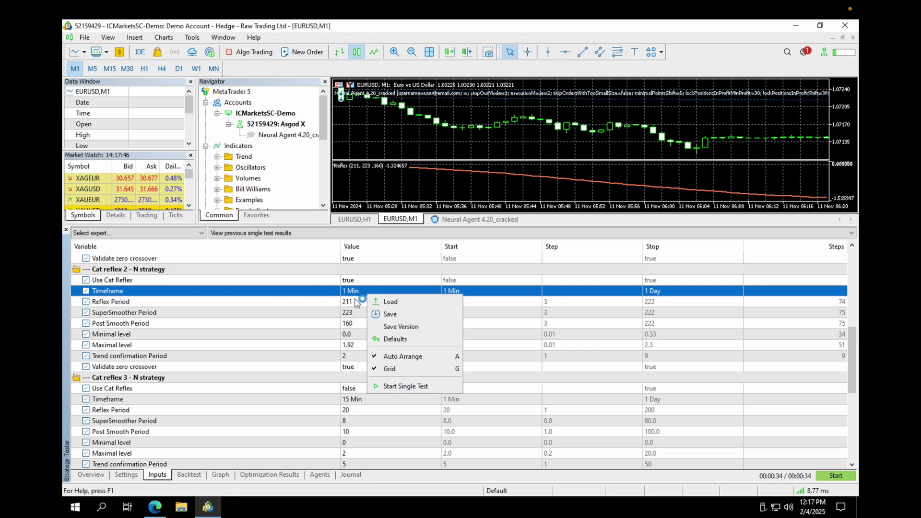
{"action": "left_click", "coordinate": [401, 315]}
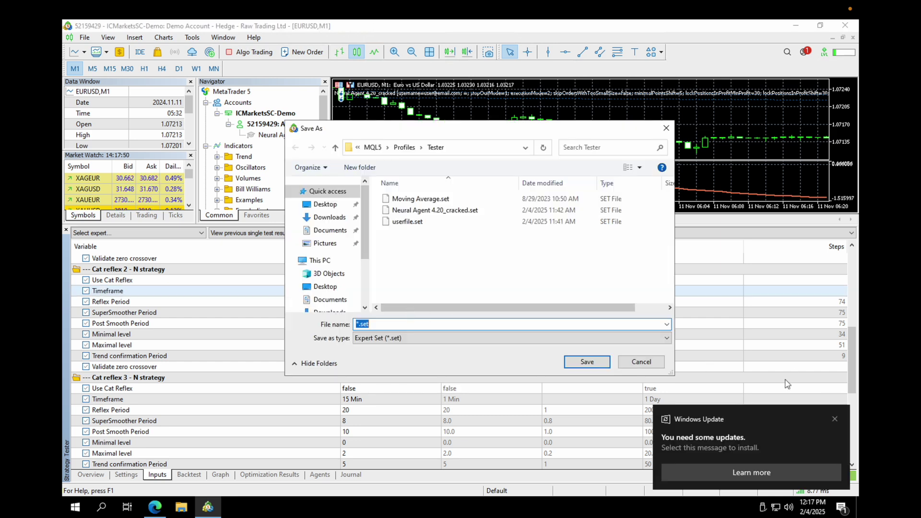
{"action": "left_click", "coordinate": [358, 325]}
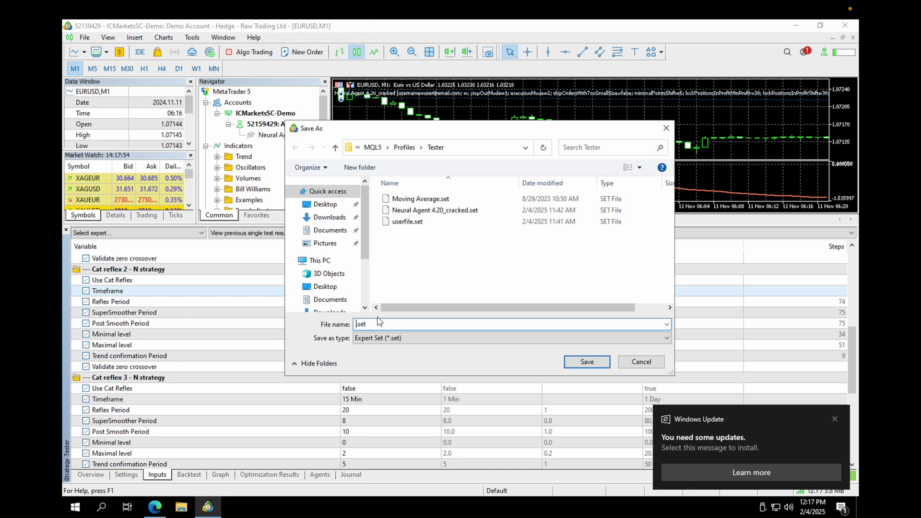
{"action": "type", "text": "eurusd_1"}
{"action": "key", "text": "Return"}
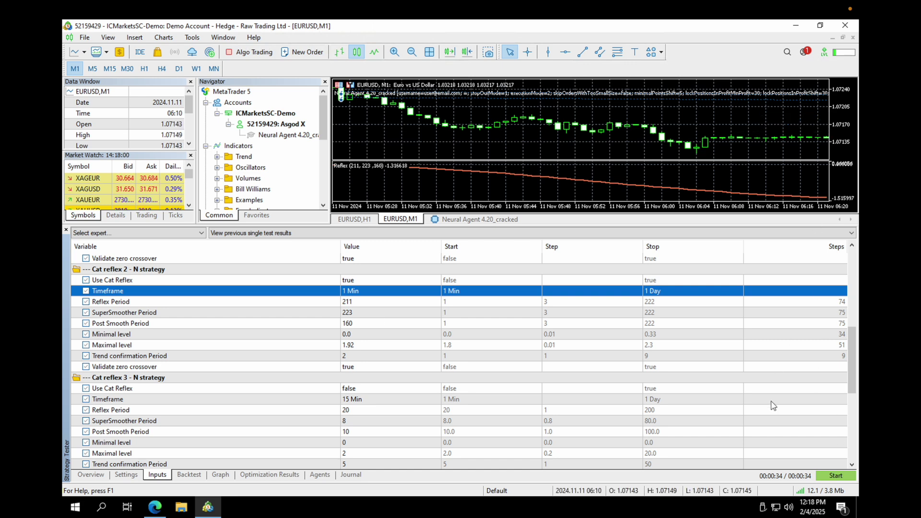
{"action": "left_click", "coordinate": [357, 219]}
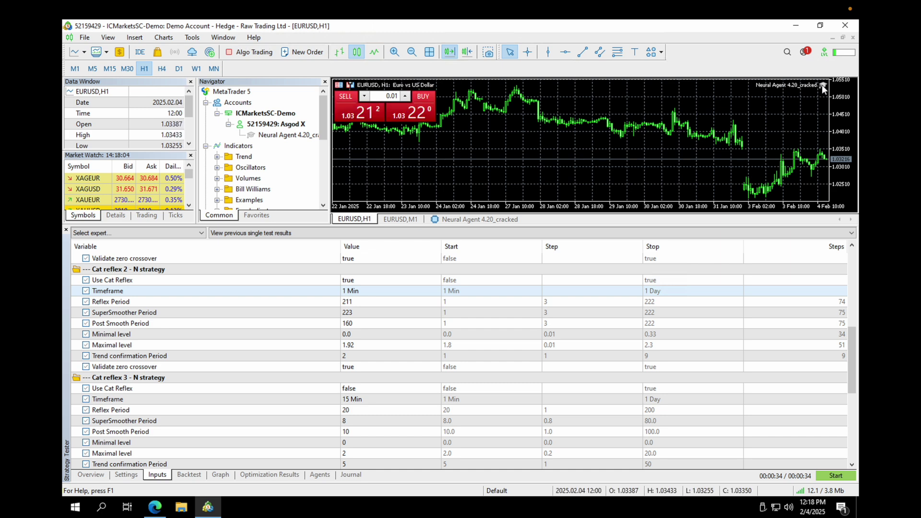
Enable Algo Trading for the platform
{"action": "right_click", "coordinate": [822, 85]}
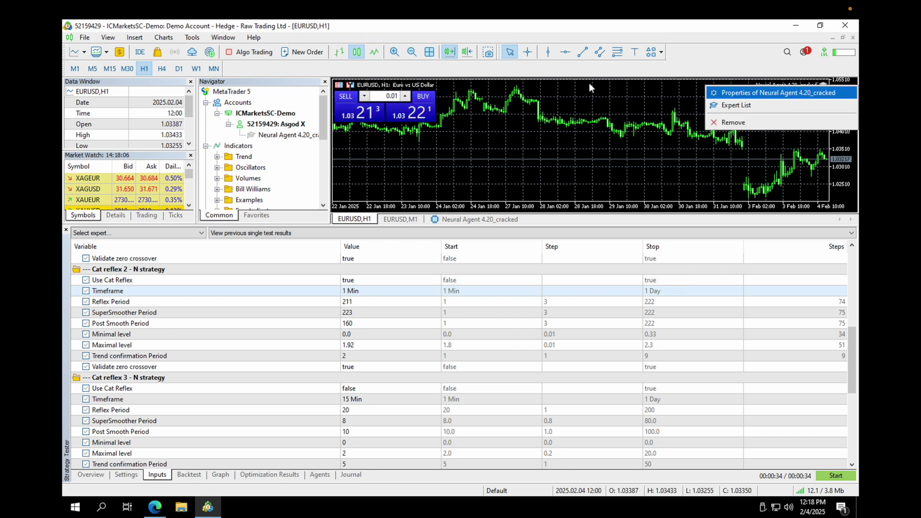
{"action": "left_click", "coordinate": [265, 69]}
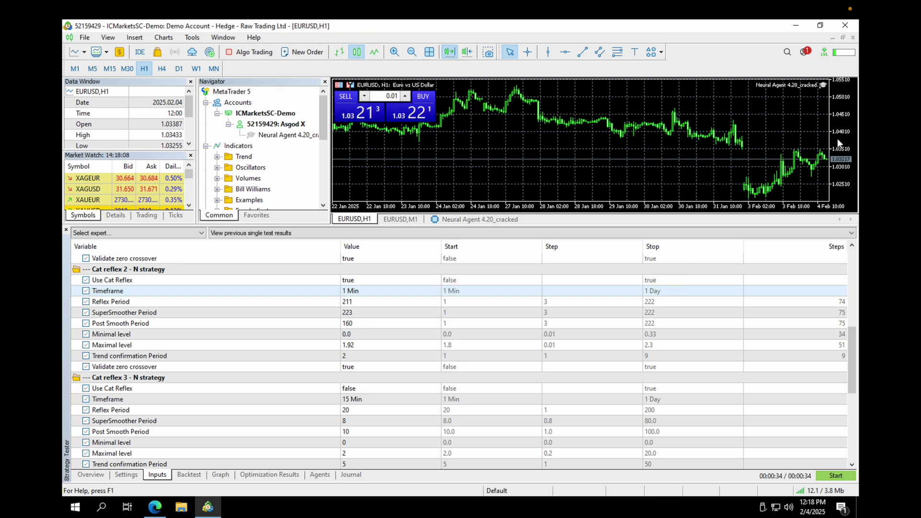
{"action": "left_click", "coordinate": [228, 55]}
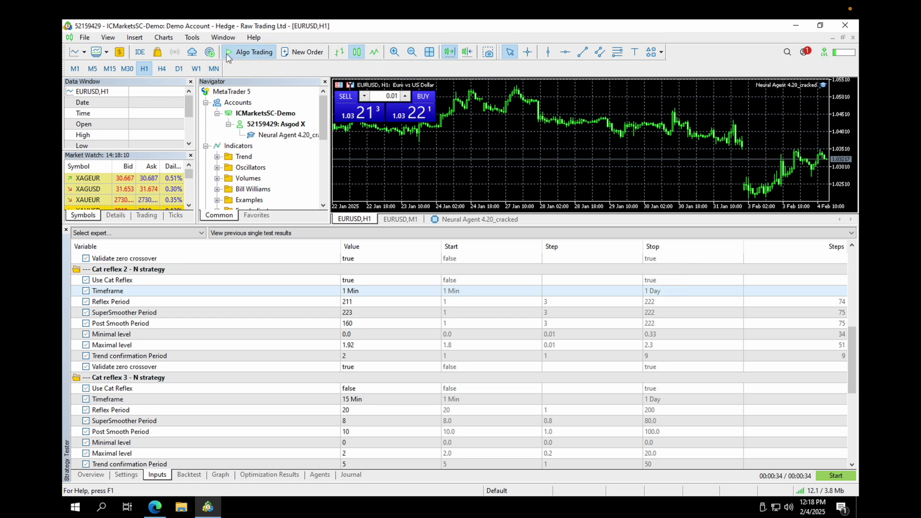
Load eurusd_1.set into the Neural Agent's properties and view the Backtest report
{"action": "right_click", "coordinate": [824, 85]}
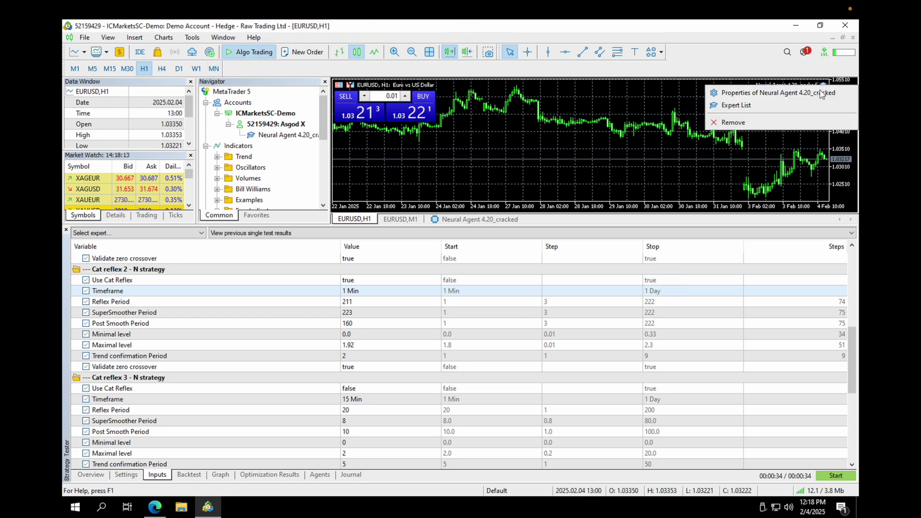
{"action": "left_click", "coordinate": [750, 92]}
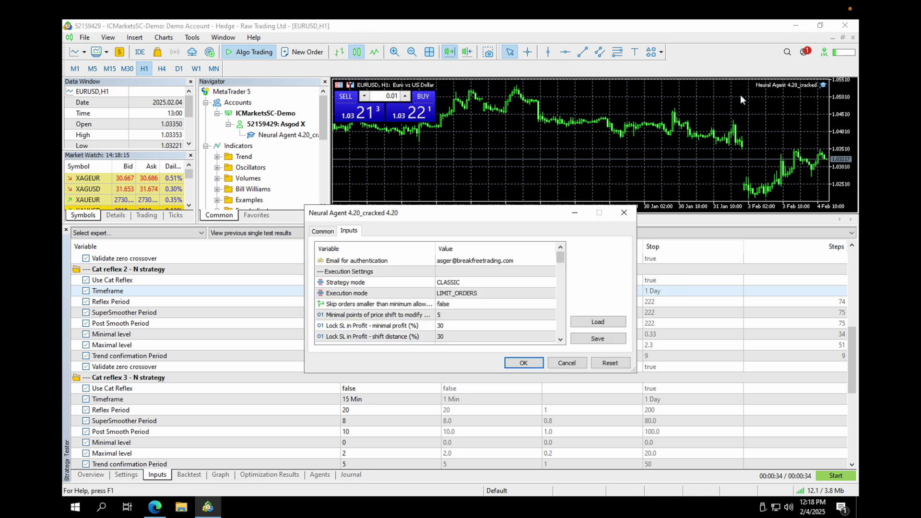
{"action": "left_click", "coordinate": [598, 322]}
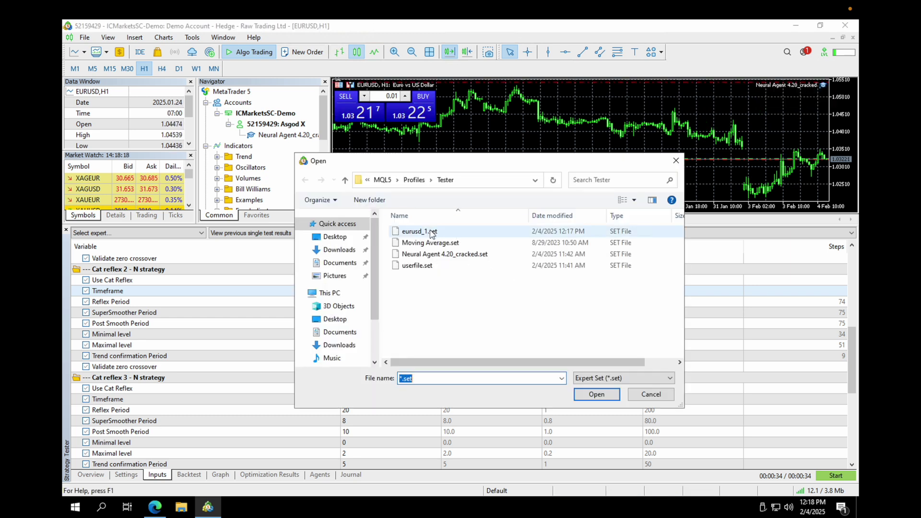
{"action": "double_click", "coordinate": [419, 232]}
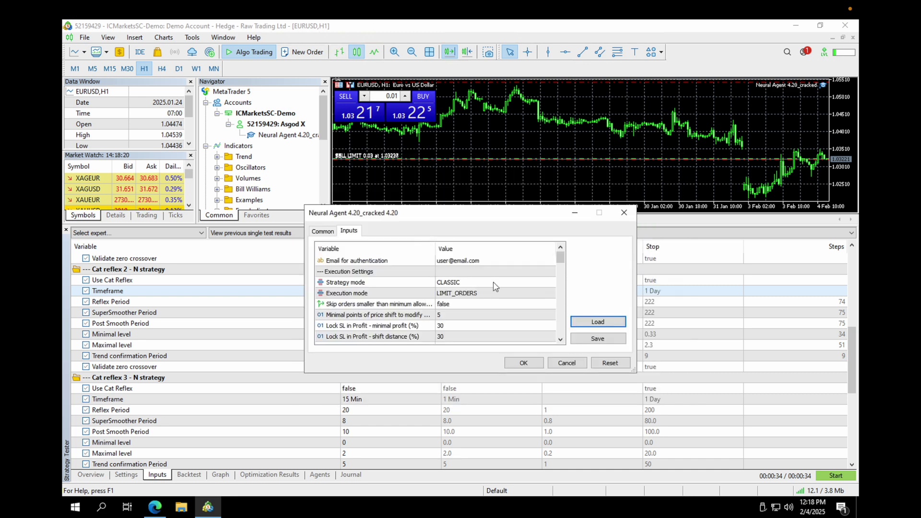
{"action": "left_click_drag", "start_coordinate": [560, 259], "coordinate": [563, 279]}
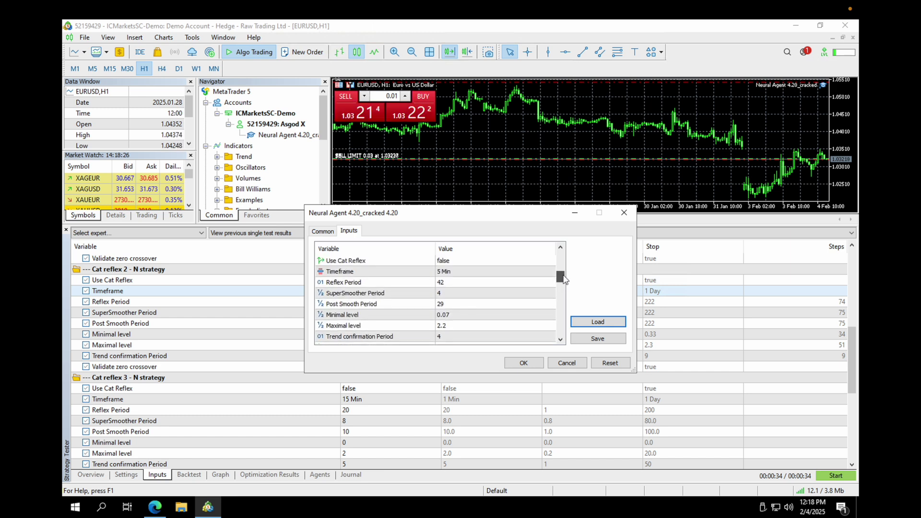
{"action": "left_click_drag", "start_coordinate": [564, 279], "coordinate": [562, 298]}
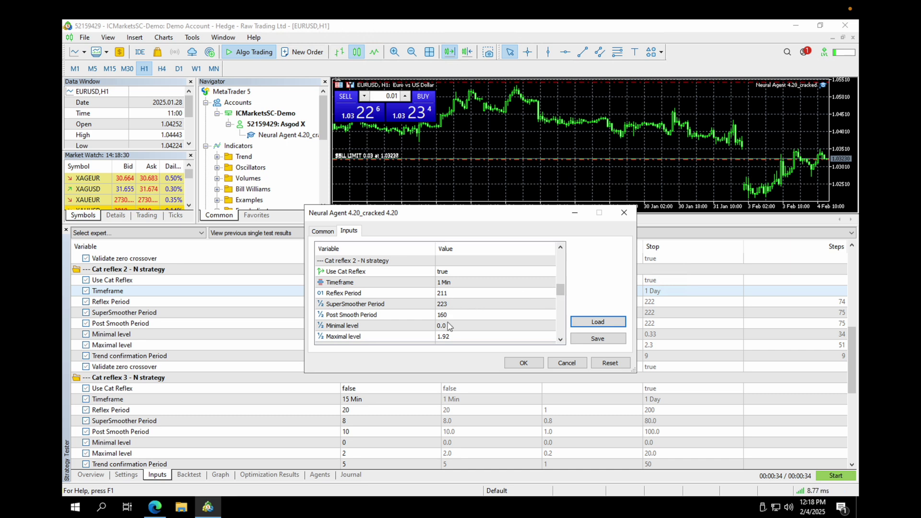
{"action": "left_click", "coordinate": [522, 363]}
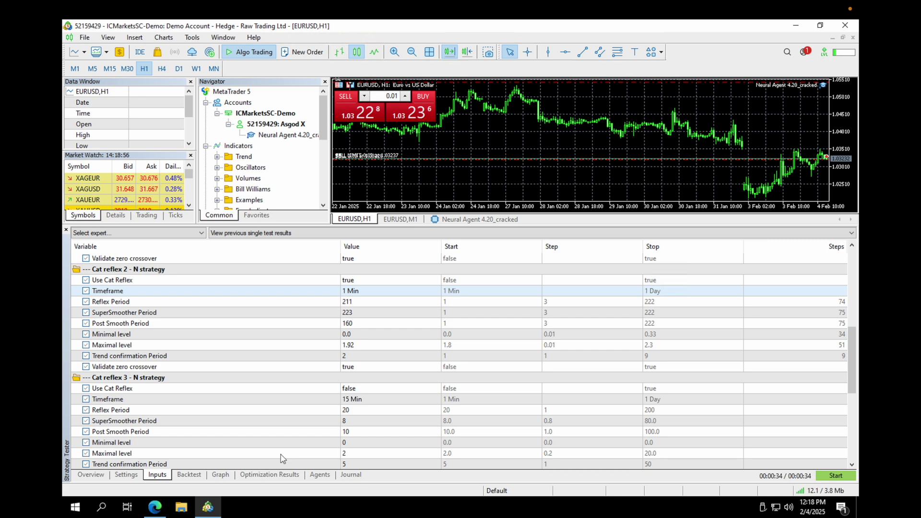
{"action": "left_click", "coordinate": [189, 475]}
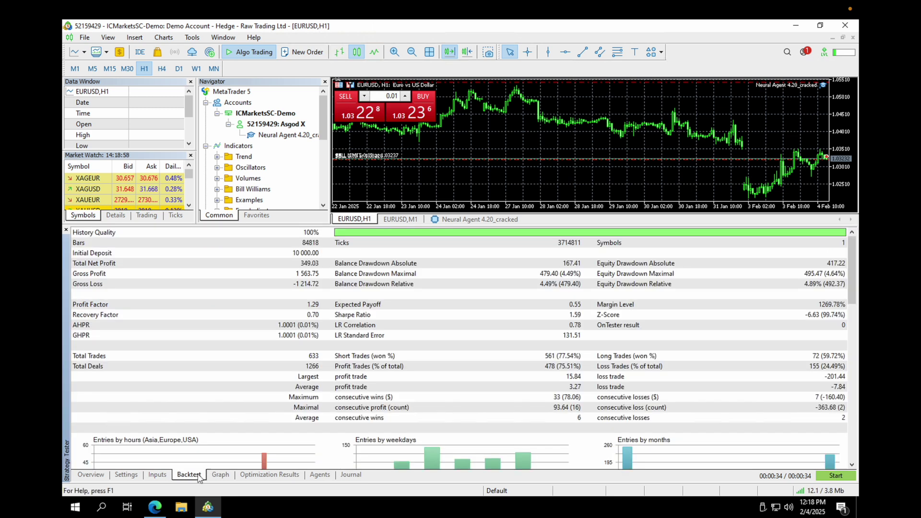
Review the balance graph, then close the Strategy Tester with Ctrl+R
{"action": "left_click", "coordinate": [221, 476]}
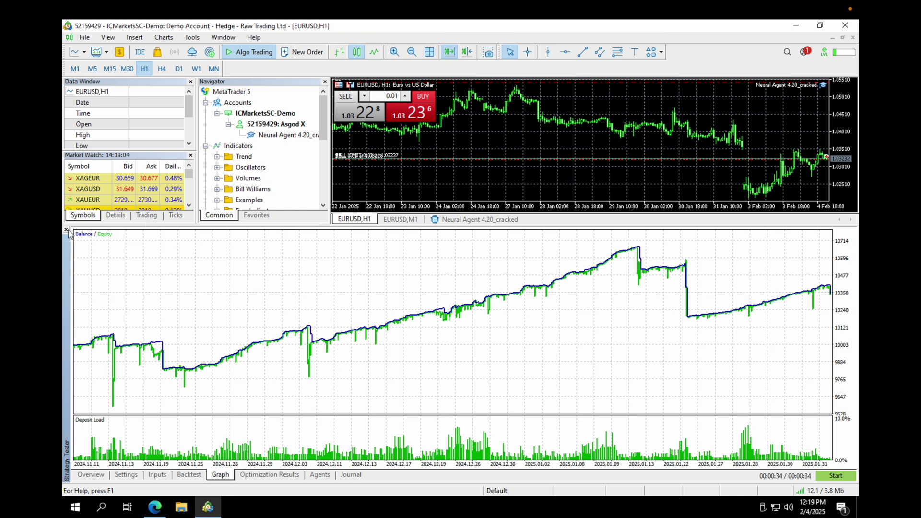
{"action": "key", "text": "ctrl+r"}
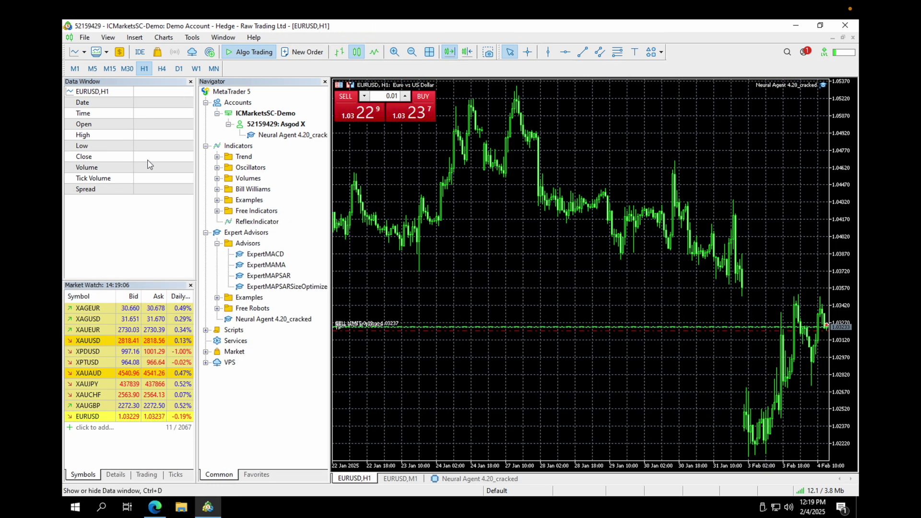
{"action": "left_click_drag", "start_coordinate": [141, 280], "coordinate": [152, 196]}
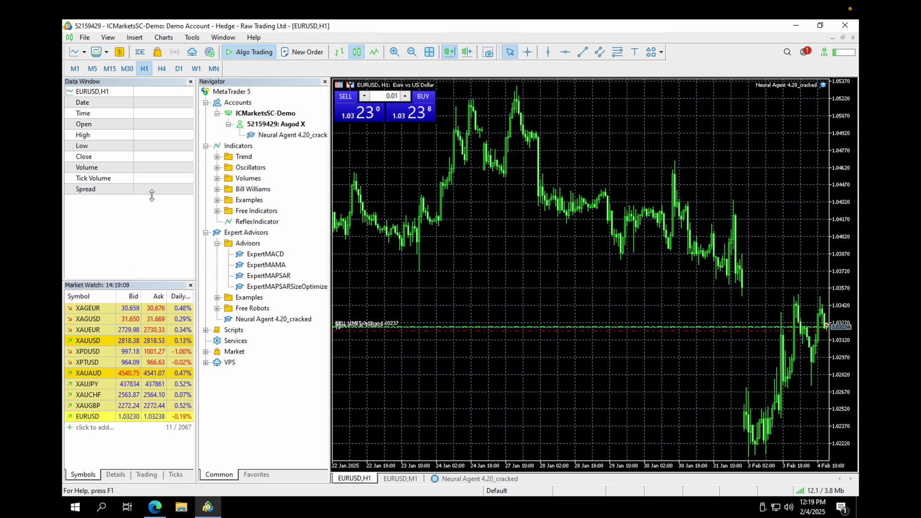
Enlarge Market Watch and make it list all available symbols
{"action": "left_click_drag", "start_coordinate": [153, 156], "coordinate": [154, 157]}
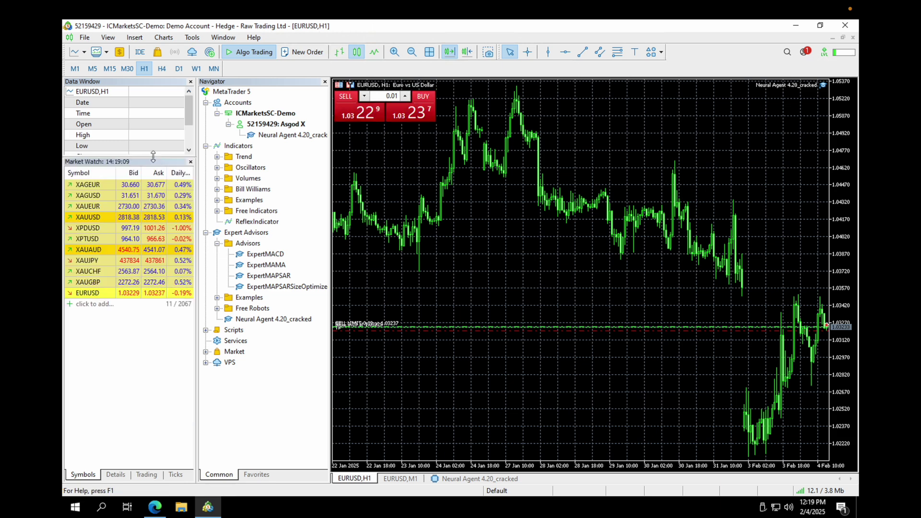
{"action": "right_click", "coordinate": [143, 241]}
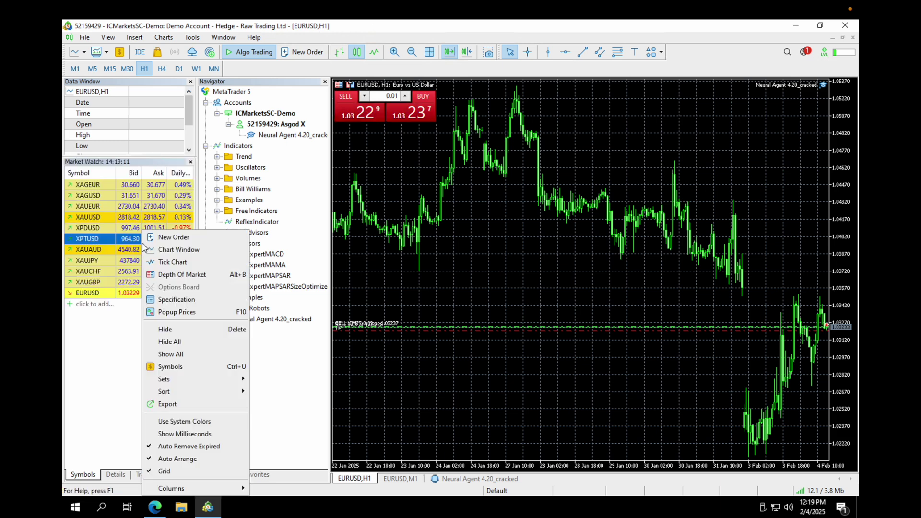
{"action": "left_click", "coordinate": [172, 355]}
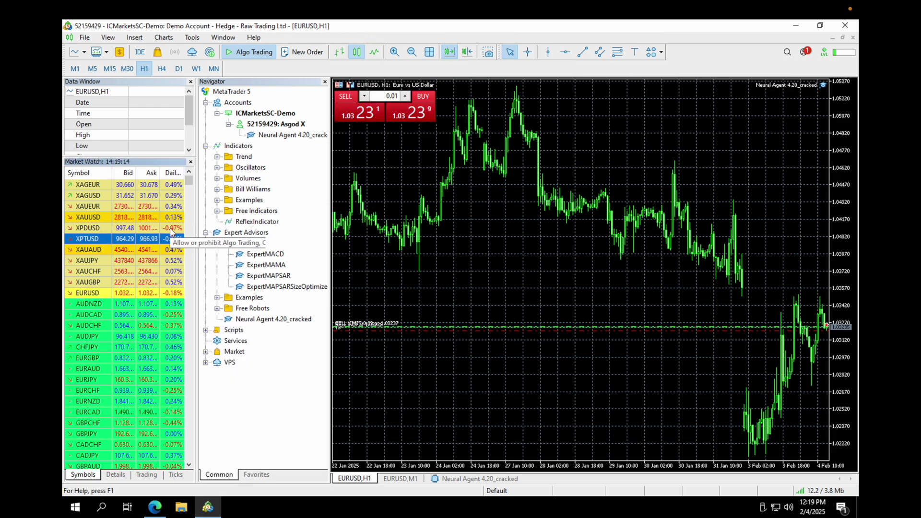
Scroll the Market Watch list down to USDCAD and select it
{"action": "scroll", "coordinate": [192, 186], "scroll_direction": "down", "scroll_amount": 5}
{"action": "left_click_drag", "start_coordinate": [192, 186], "coordinate": [189, 238]}
{"action": "scroll", "coordinate": [186, 309], "scroll_direction": "up", "scroll_amount": 20}
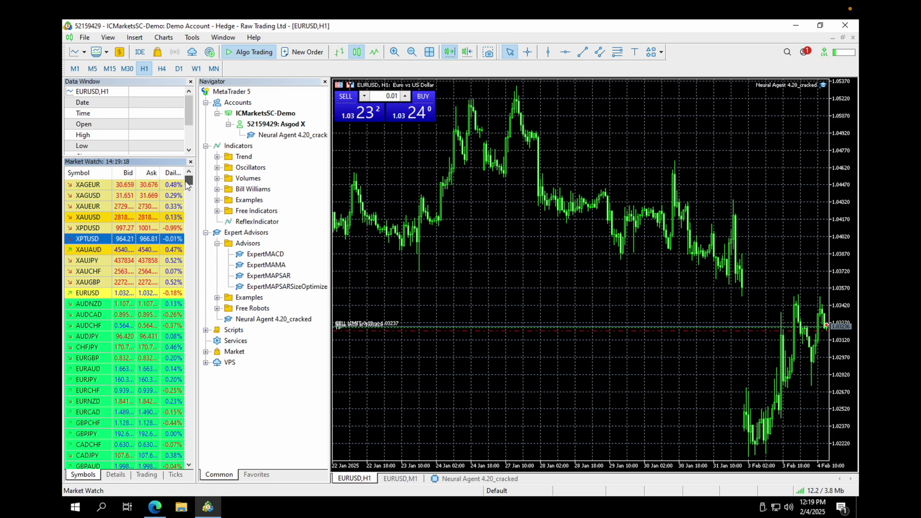
{"action": "left_click", "coordinate": [189, 193]}
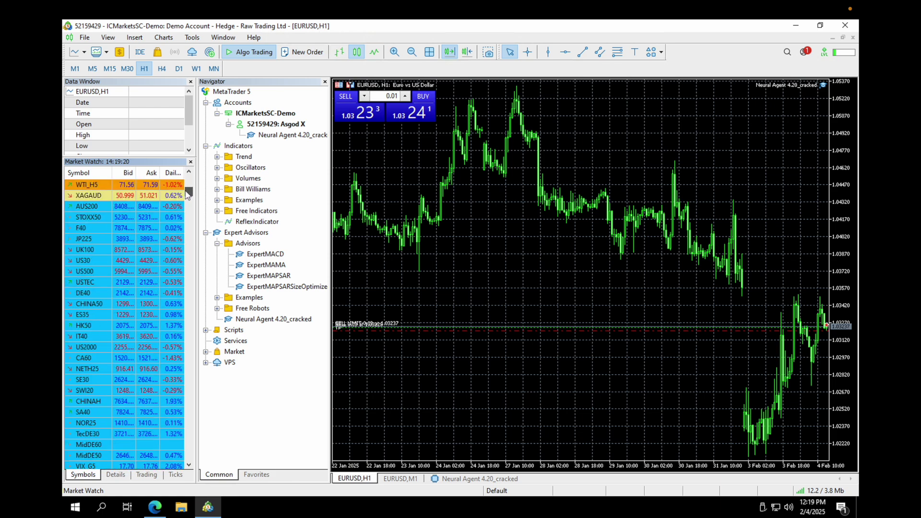
{"action": "scroll", "coordinate": [188, 195], "scroll_direction": "down", "scroll_amount": 2}
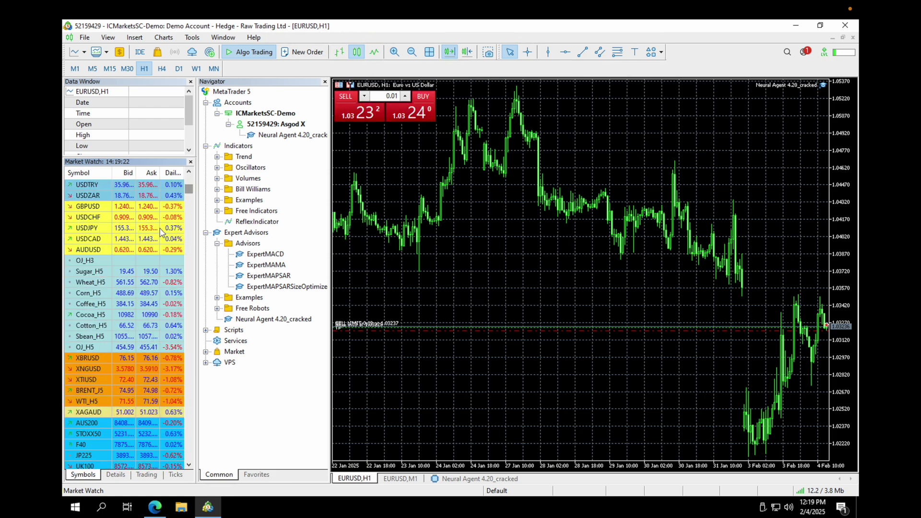
{"action": "scroll", "coordinate": [162, 233], "scroll_direction": "up", "scroll_amount": 1}
{"action": "scroll", "coordinate": [162, 233], "scroll_direction": "up", "scroll_amount": 7}
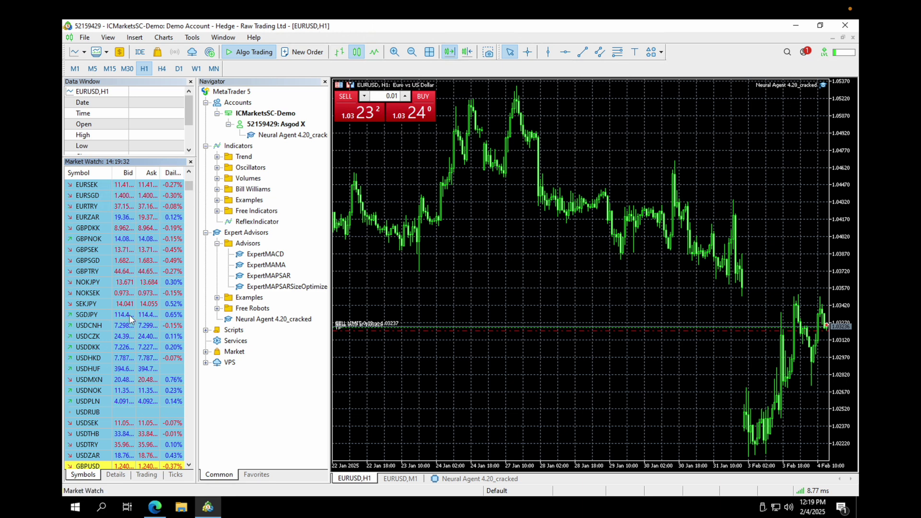
{"action": "left_click_drag", "start_coordinate": [189, 465], "coordinate": [189, 466]}
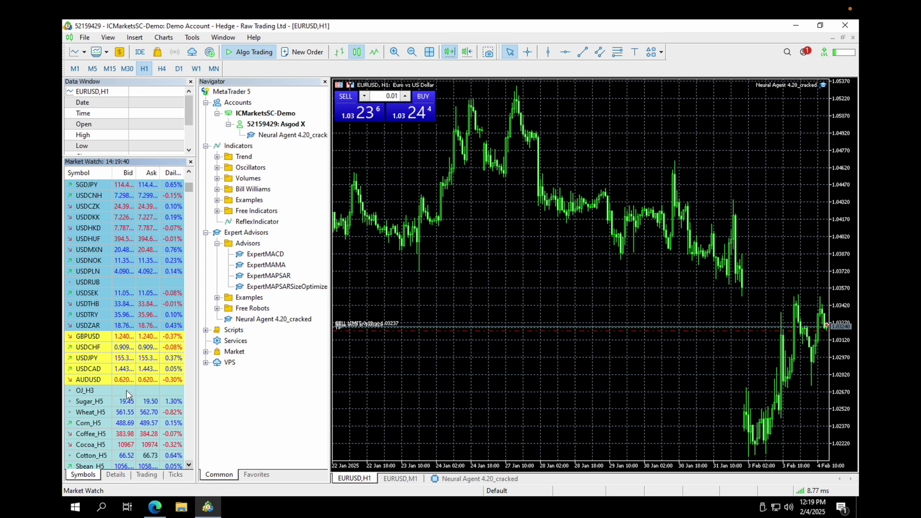
{"action": "left_click", "coordinate": [129, 372]}
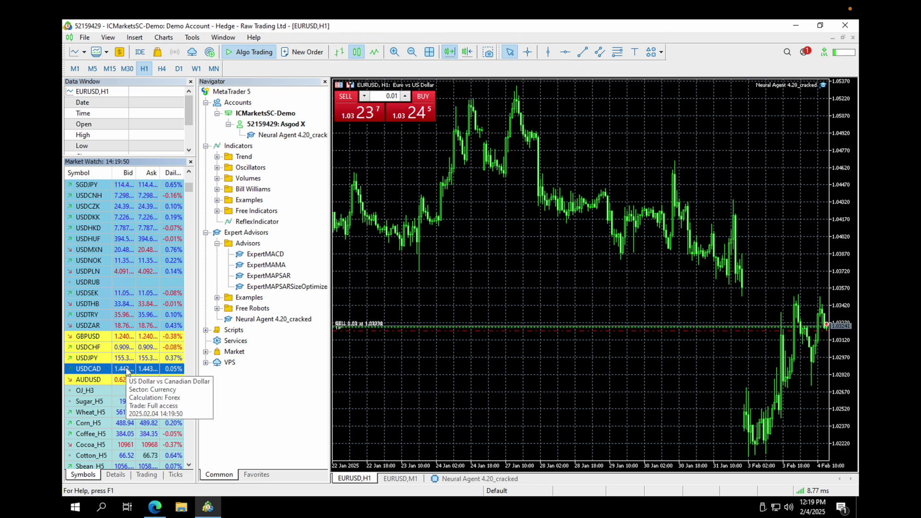
Reopen the Strategy Tester from the View menu on its Settings tab
{"action": "left_click", "coordinate": [108, 37]}
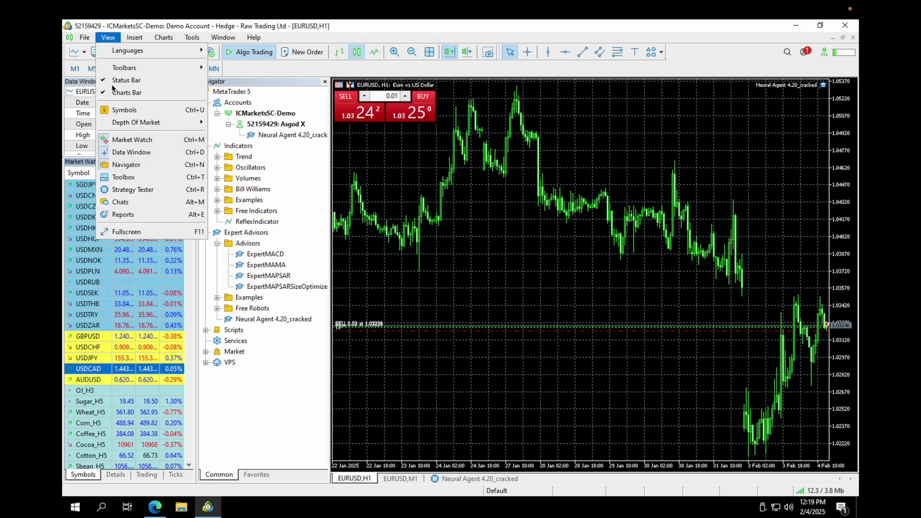
{"action": "left_click", "coordinate": [132, 190]}
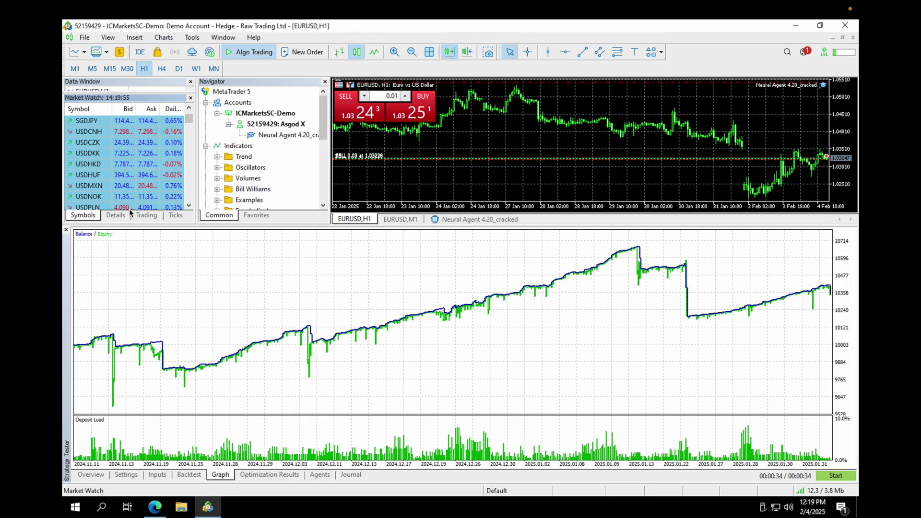
{"action": "left_click", "coordinate": [89, 476]}
{"action": "left_click", "coordinate": [130, 475]}
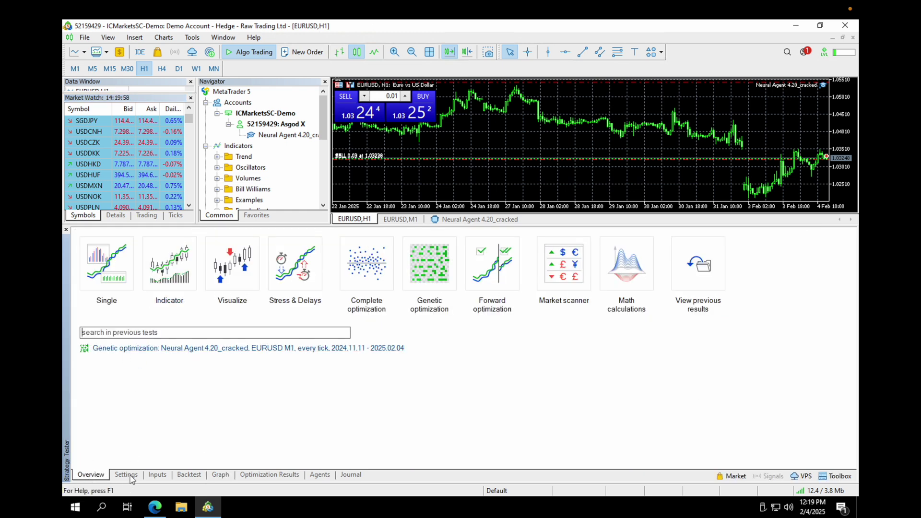
Change the test symbol from EURUSD to USDCAD, then show the M1 chart and hide the tester
{"action": "double_click", "coordinate": [168, 253]}
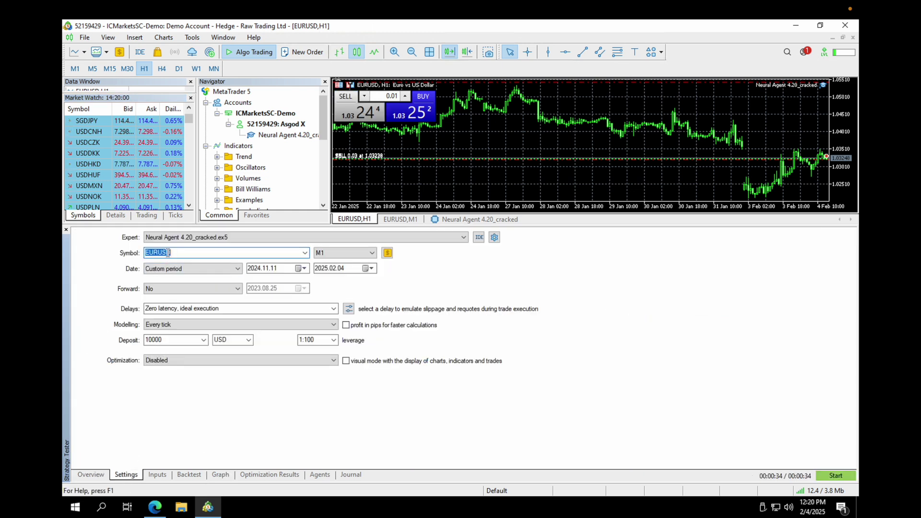
{"action": "type", "text": "usdcad"}
{"action": "left_click", "coordinate": [164, 263]}
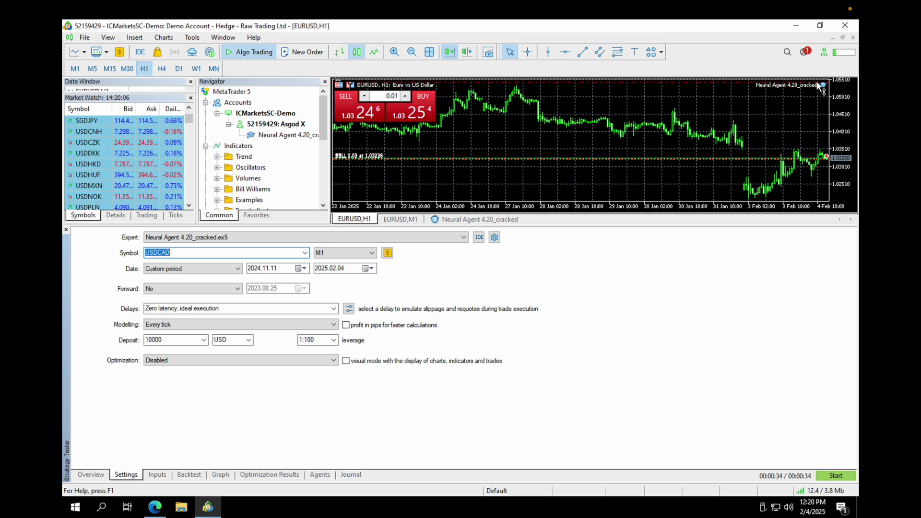
{"action": "left_click", "coordinate": [403, 219]}
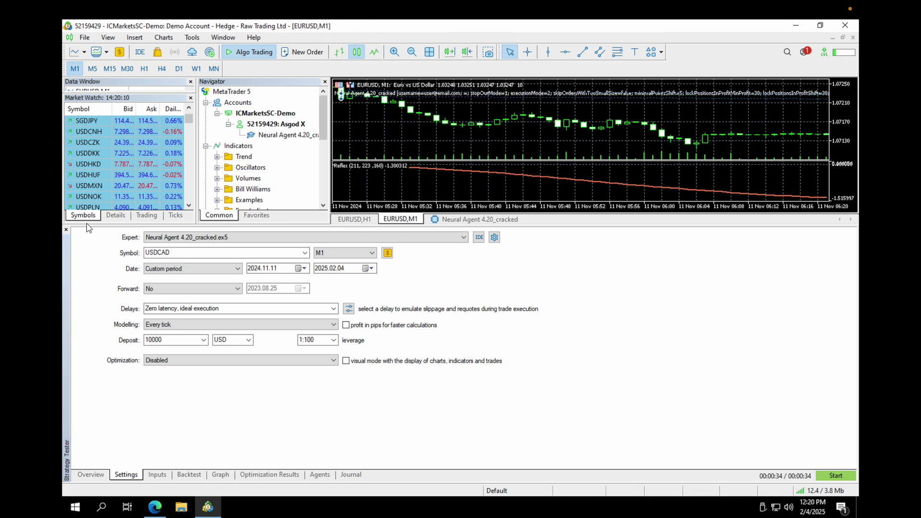
{"action": "left_click", "coordinate": [66, 230]}
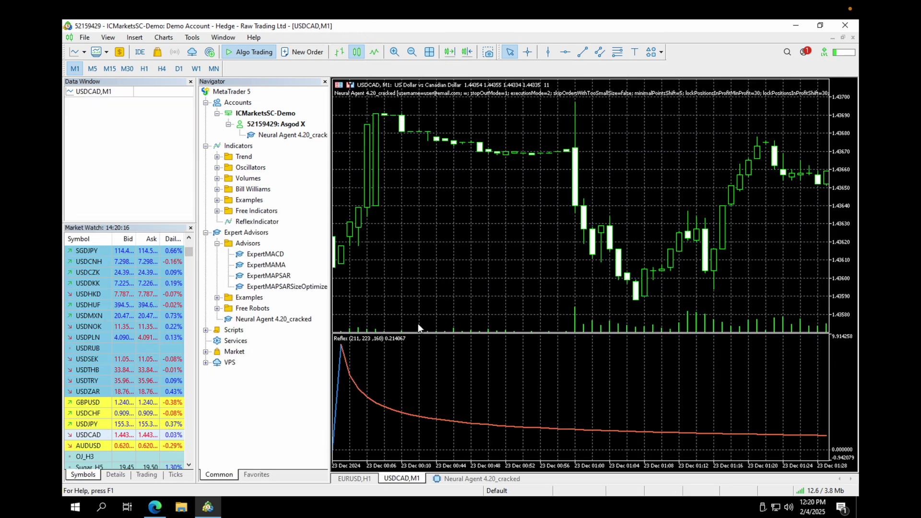
Delete ReflexIndicator from the USDCAD chart via the Indicator List
{"action": "right_click", "coordinate": [382, 337]}
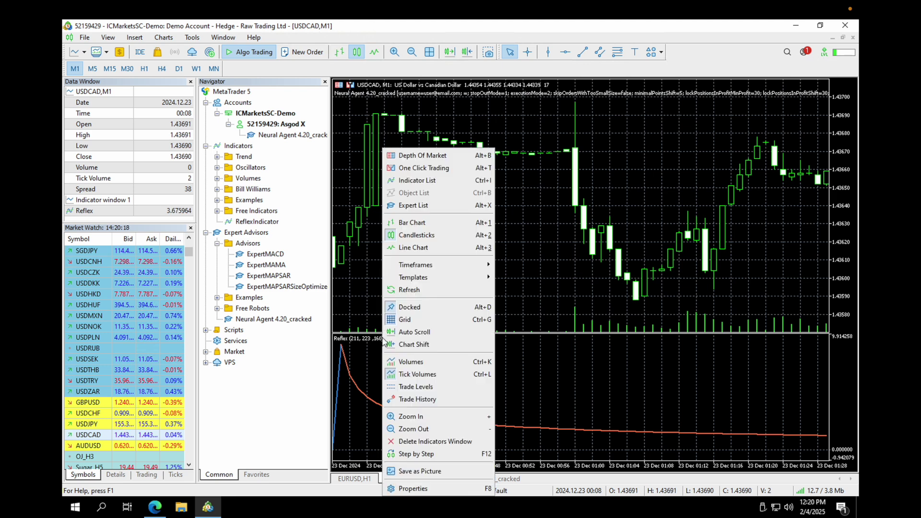
{"action": "left_click", "coordinate": [429, 181]}
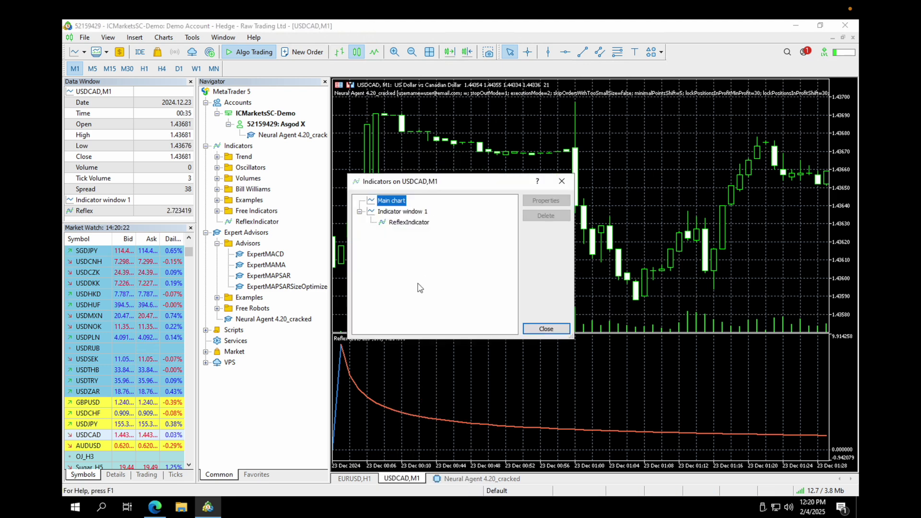
{"action": "left_click", "coordinate": [418, 224]}
{"action": "left_click", "coordinate": [555, 218]}
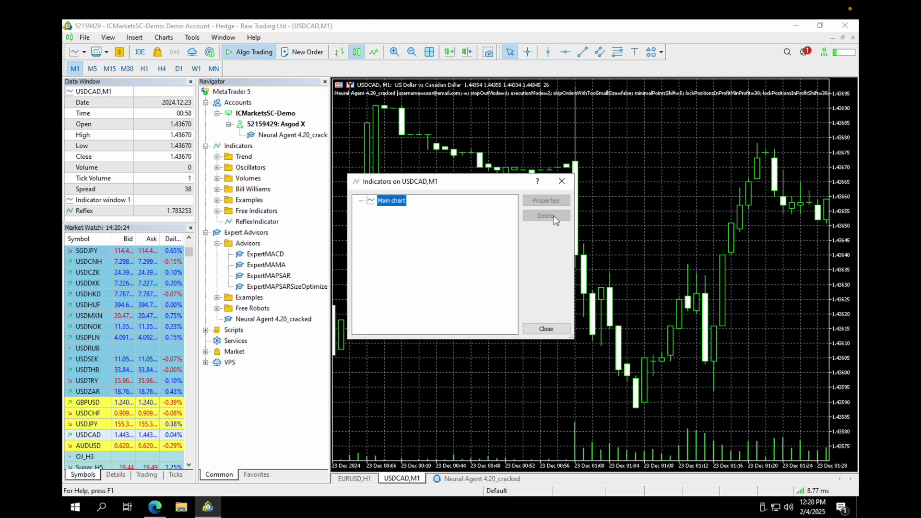
{"action": "left_click", "coordinate": [562, 182]}
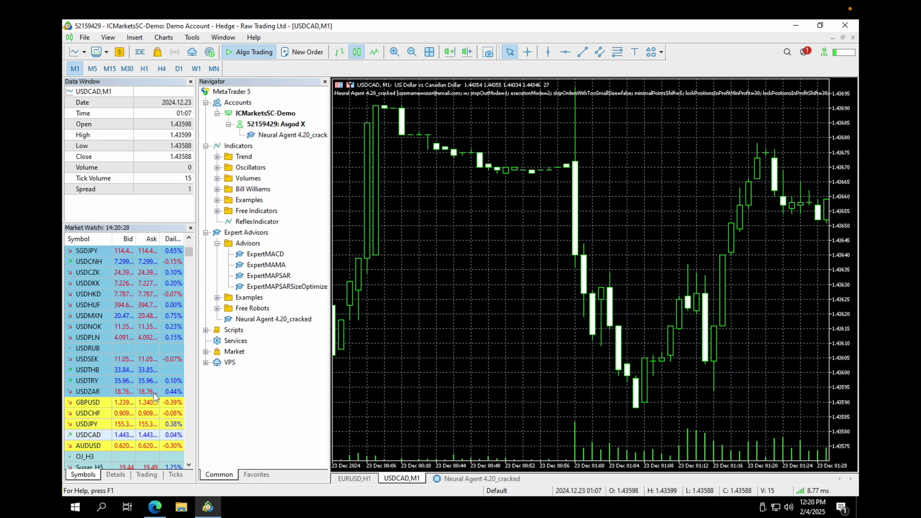
Attach Neural Agent 4.20_cracked to the USDCAD chart with the authentication e-mail entered
{"action": "left_click_drag", "start_coordinate": [308, 320], "coordinate": [507, 285]}
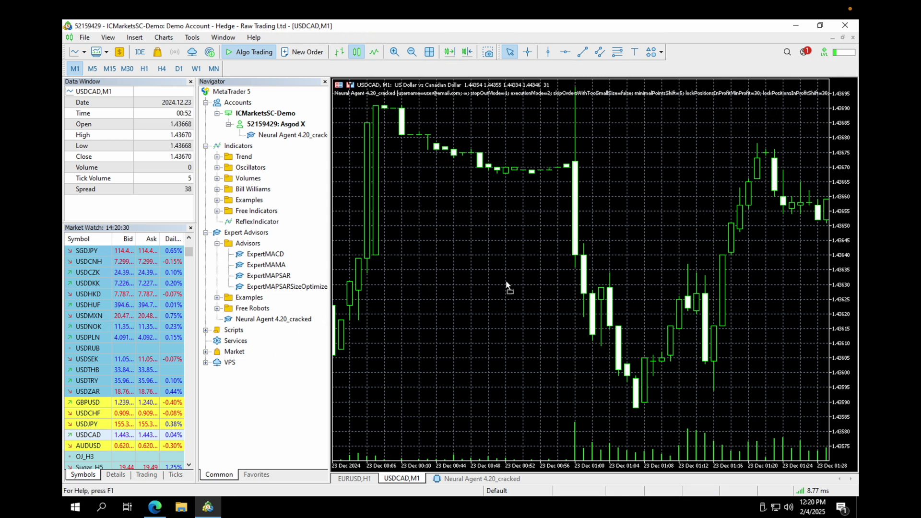
{"action": "double_click", "coordinate": [463, 261]}
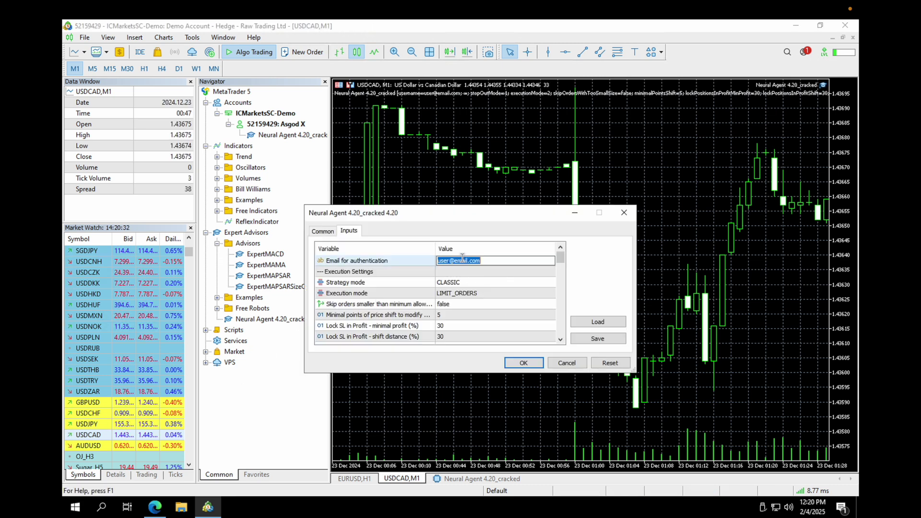
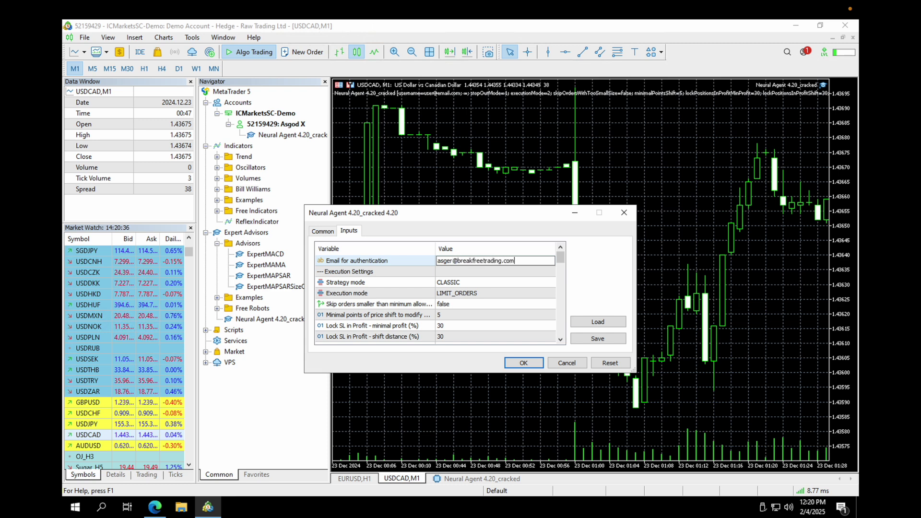
{"action": "left_click", "coordinate": [532, 366]}
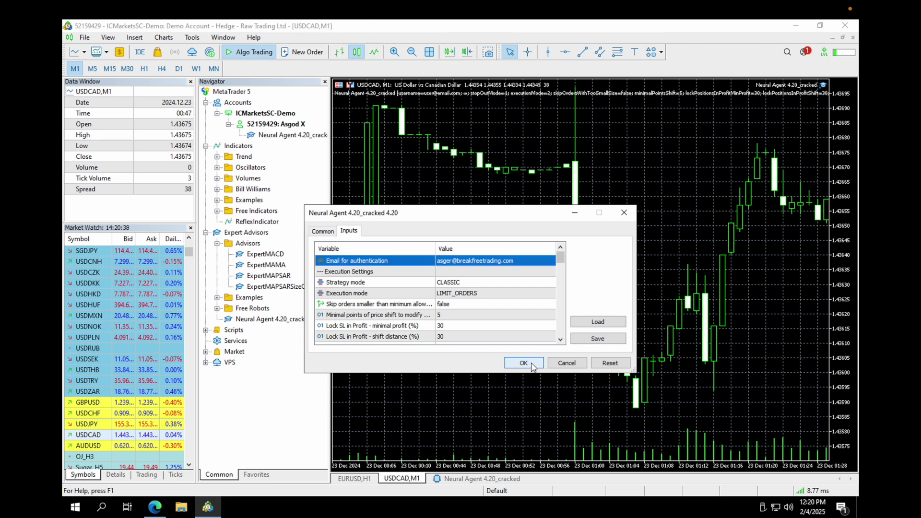
{"action": "left_click", "coordinate": [532, 366]}
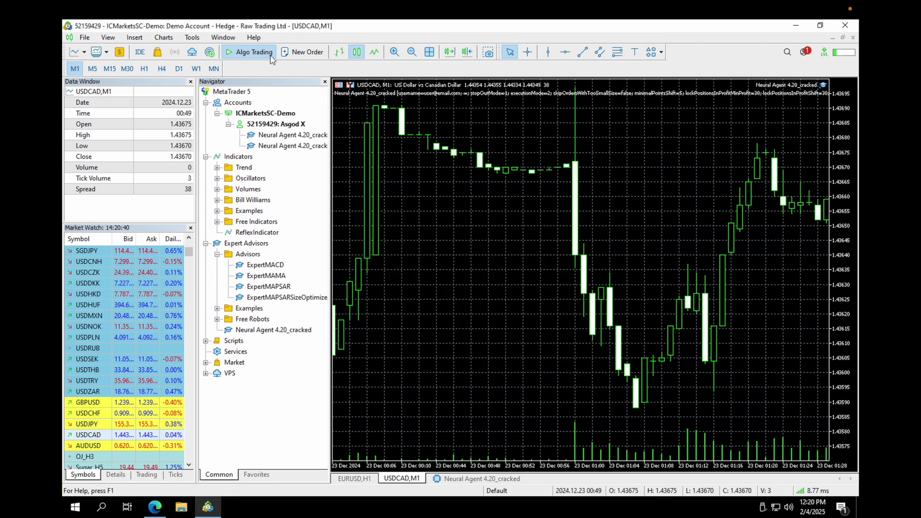
Toggle Algo Trading off and back on, then check the expert's general properties
{"action": "left_click", "coordinate": [268, 53]}
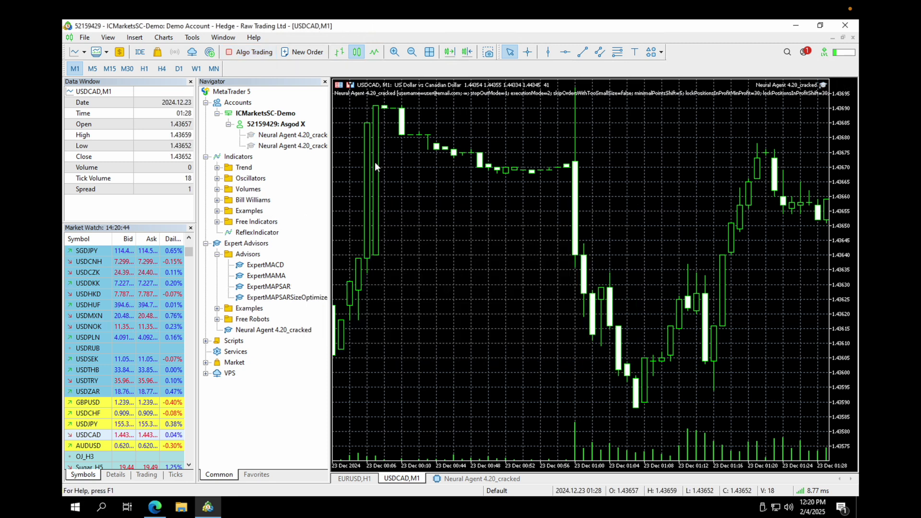
{"action": "left_click", "coordinate": [251, 52]}
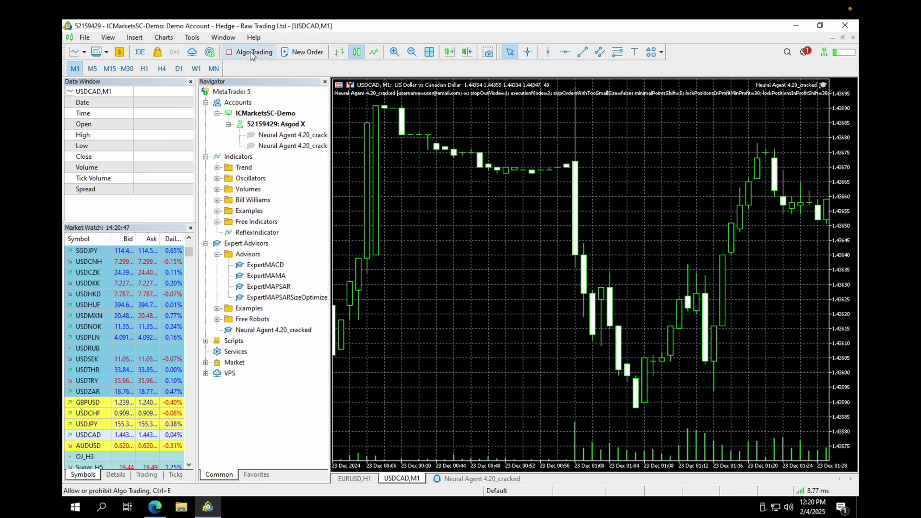
{"action": "left_click", "coordinate": [822, 84]}
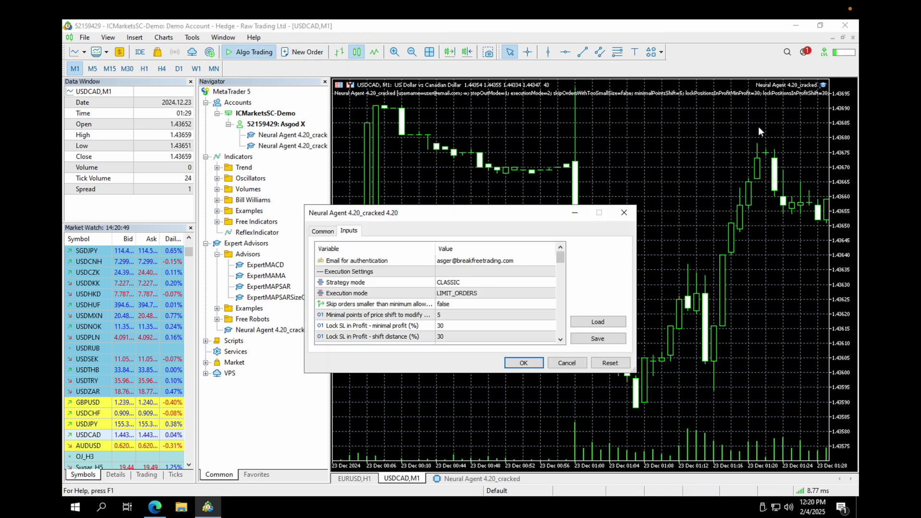
{"action": "left_click", "coordinate": [330, 233]}
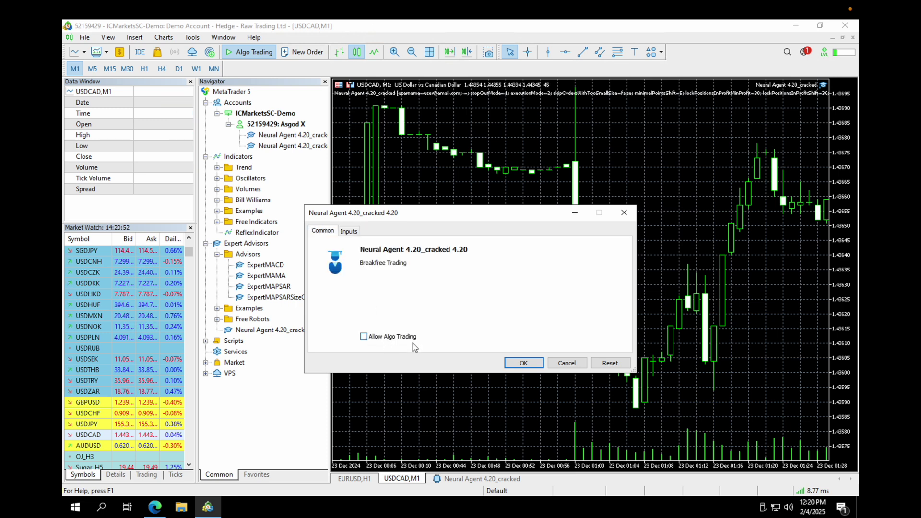
{"action": "left_click", "coordinate": [524, 362]}
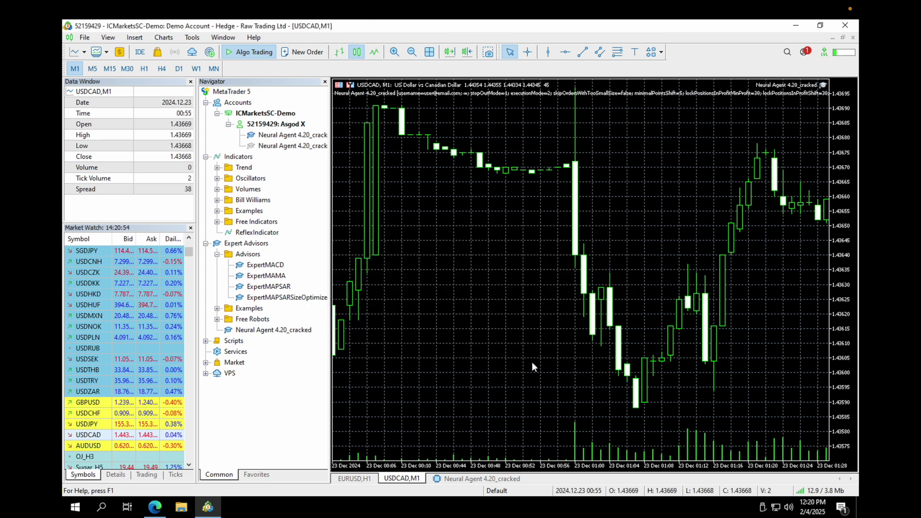
Return to the USDCAD M1 chart and show the Strategy Tester panel
{"action": "left_click", "coordinate": [374, 480]}
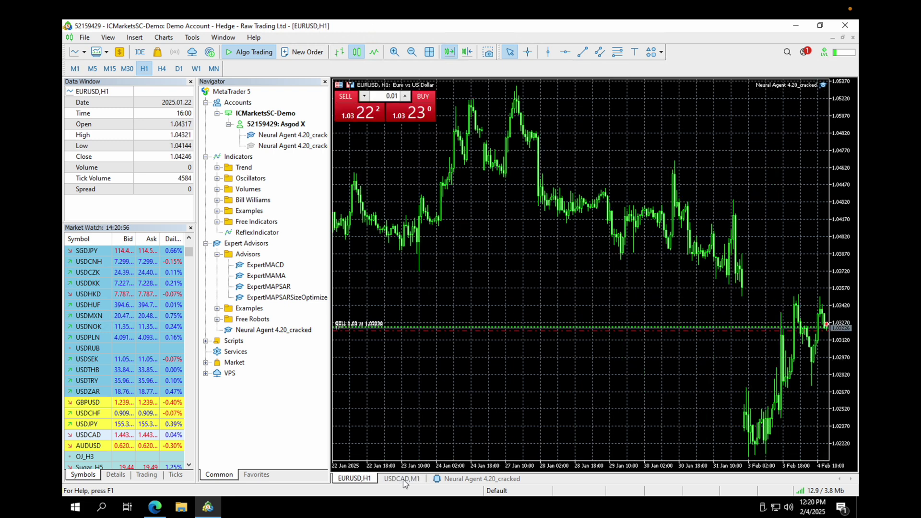
{"action": "left_click", "coordinate": [403, 479]}
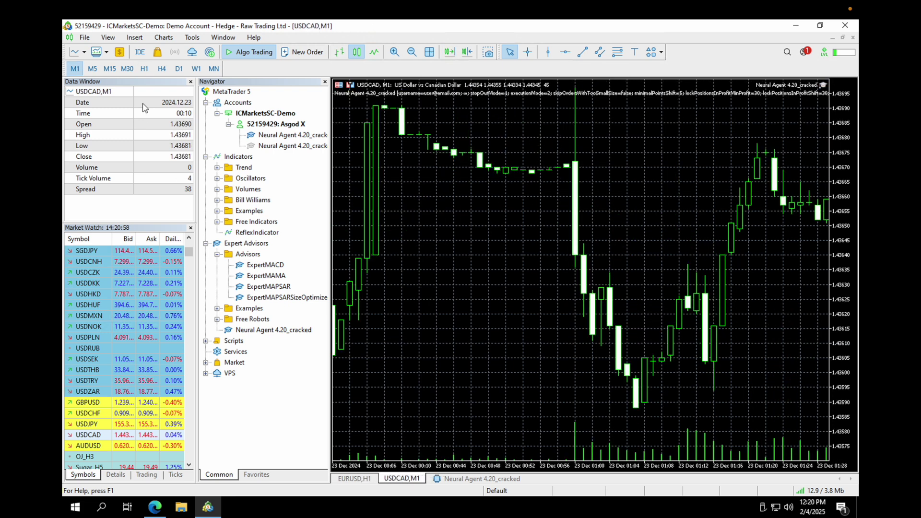
{"action": "left_click", "coordinate": [108, 39]}
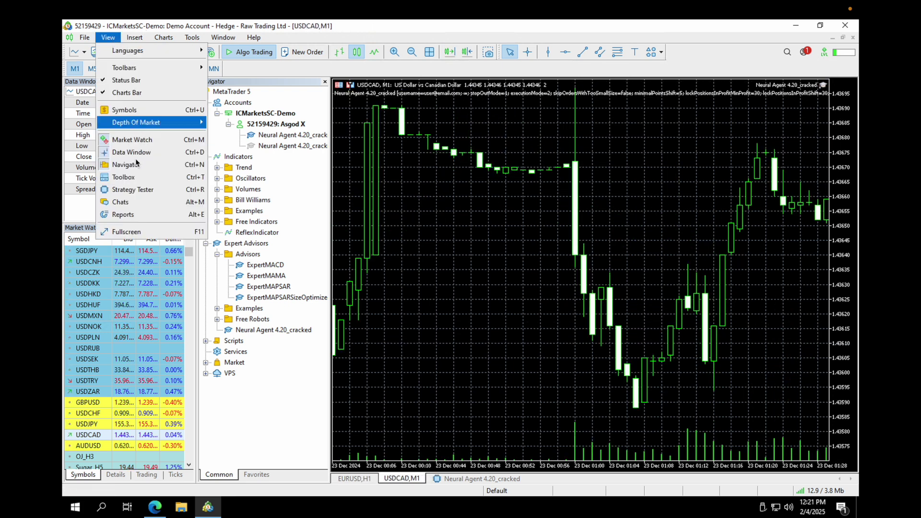
{"action": "left_click", "coordinate": [128, 190]}
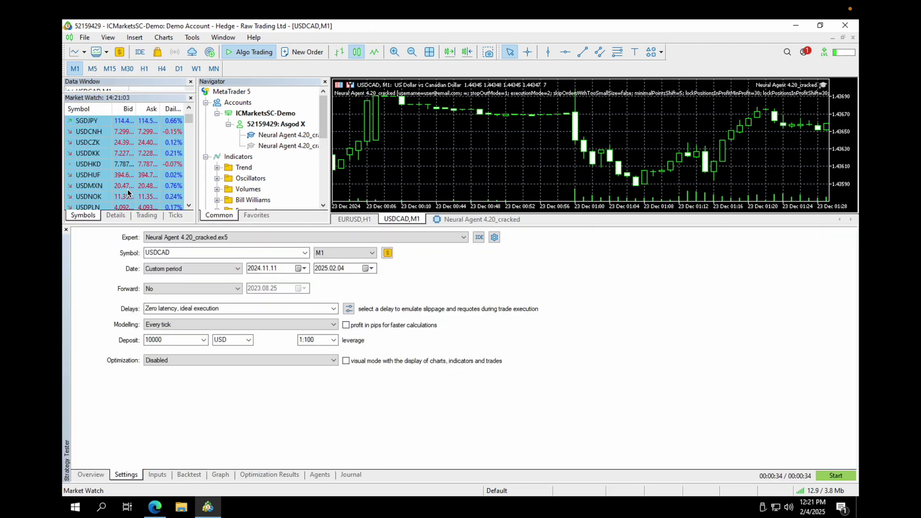
Load the userfile.set parameters into the tester's Inputs tab
{"action": "left_click", "coordinate": [161, 475]}
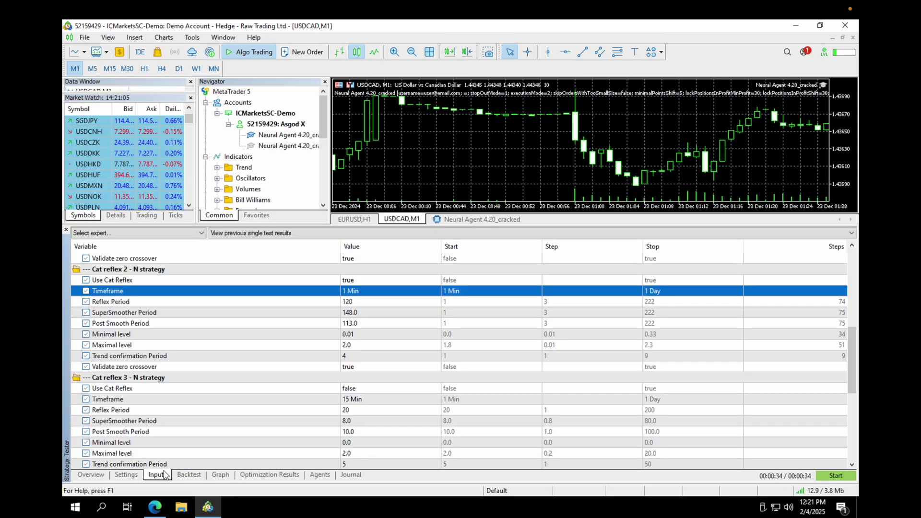
{"action": "right_click", "coordinate": [321, 305]}
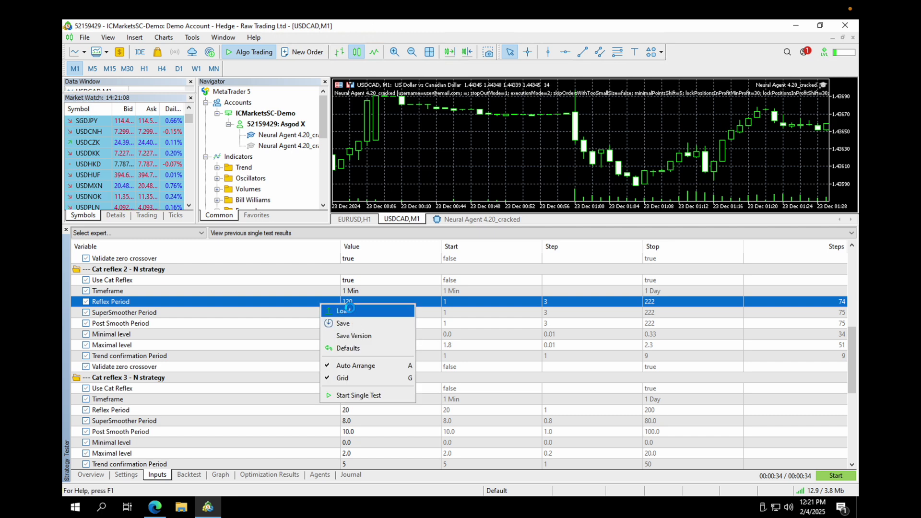
{"action": "left_click", "coordinate": [348, 309]}
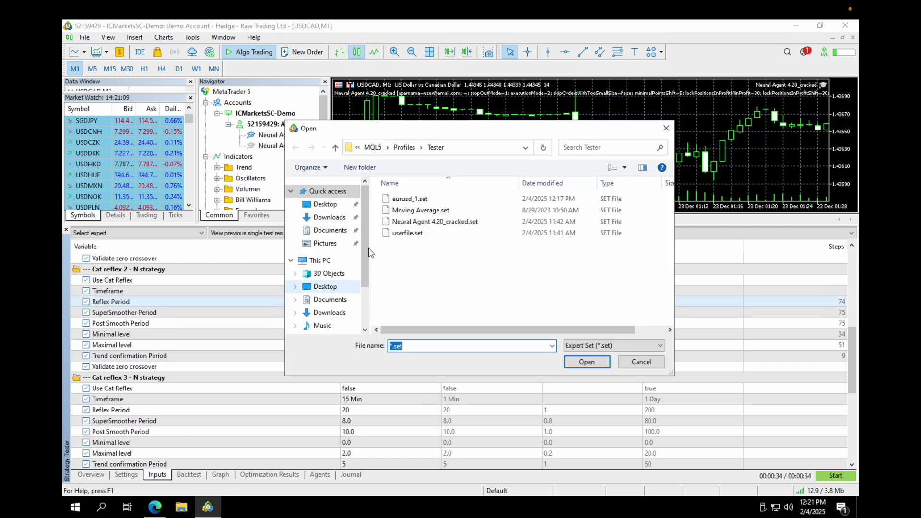
{"action": "double_click", "coordinate": [406, 234]}
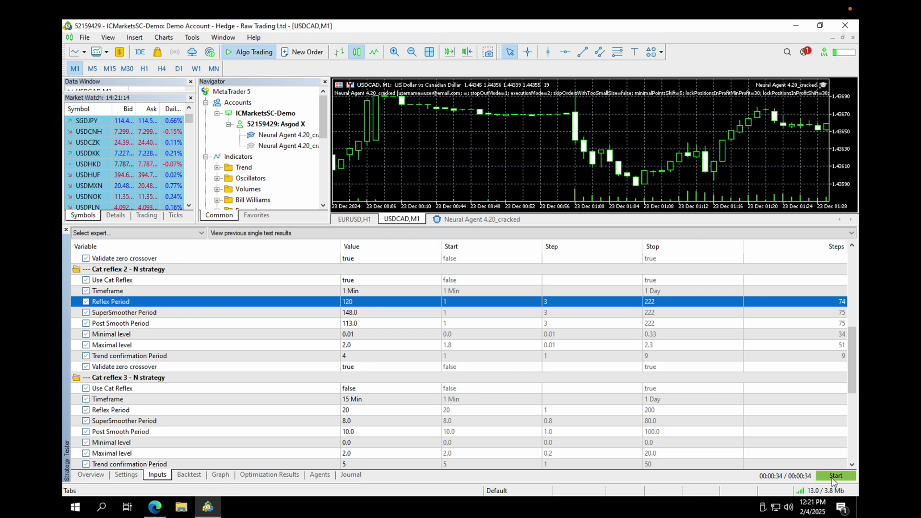
Set optimization to Fast genetic based algorithm and review the inputs to optimize
{"action": "left_click", "coordinate": [134, 477]}
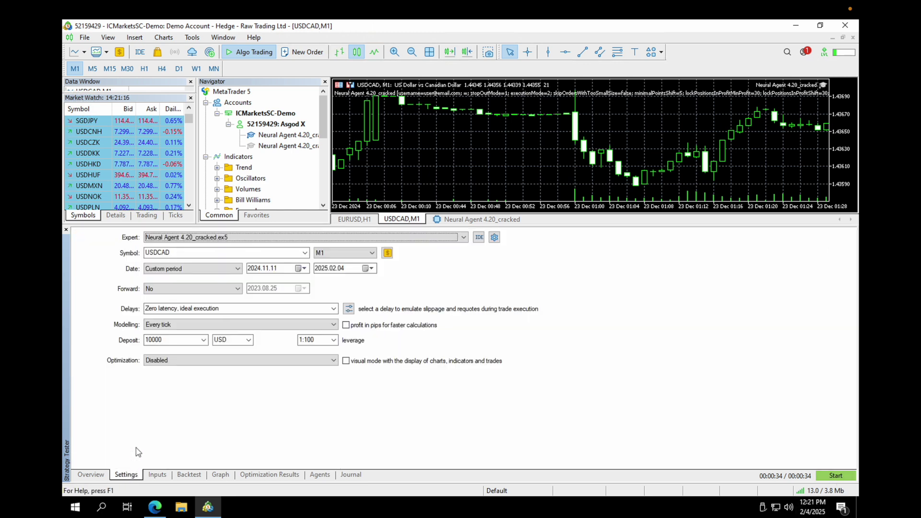
{"action": "left_click", "coordinate": [174, 361]}
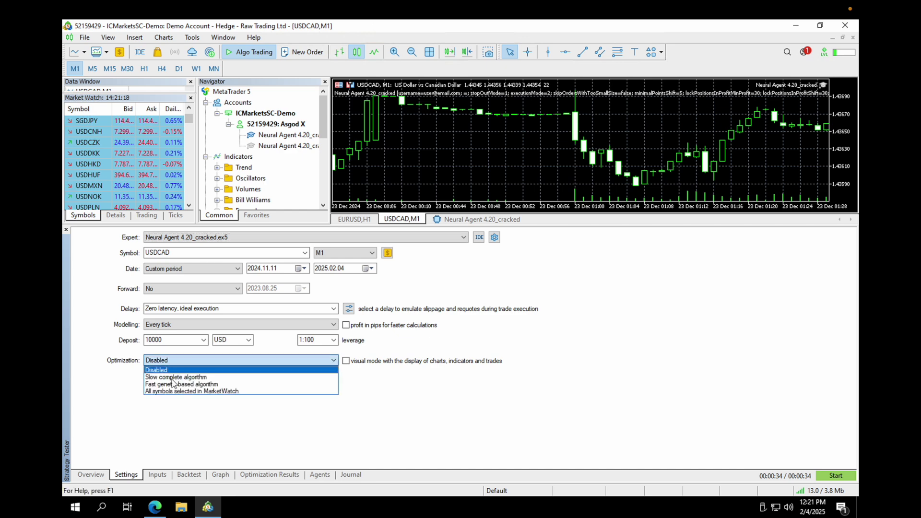
{"action": "left_click", "coordinate": [170, 384]}
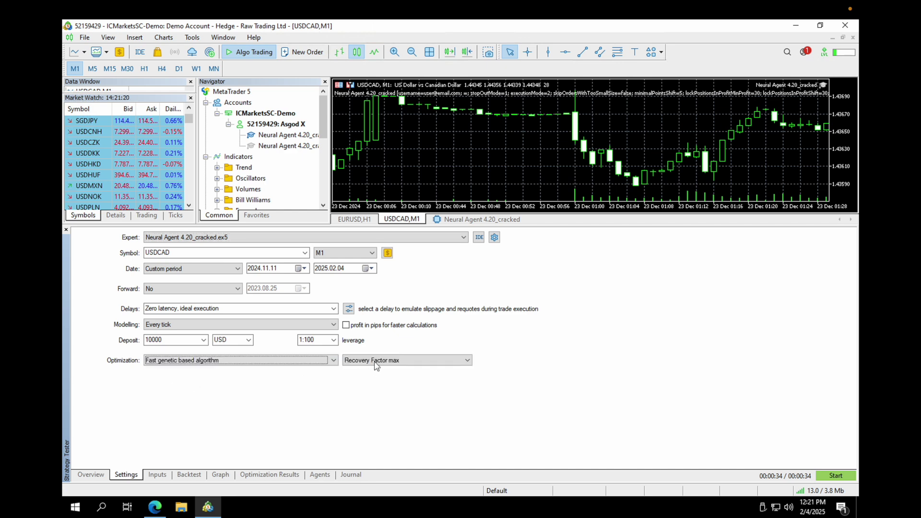
{"action": "left_click", "coordinate": [163, 476]}
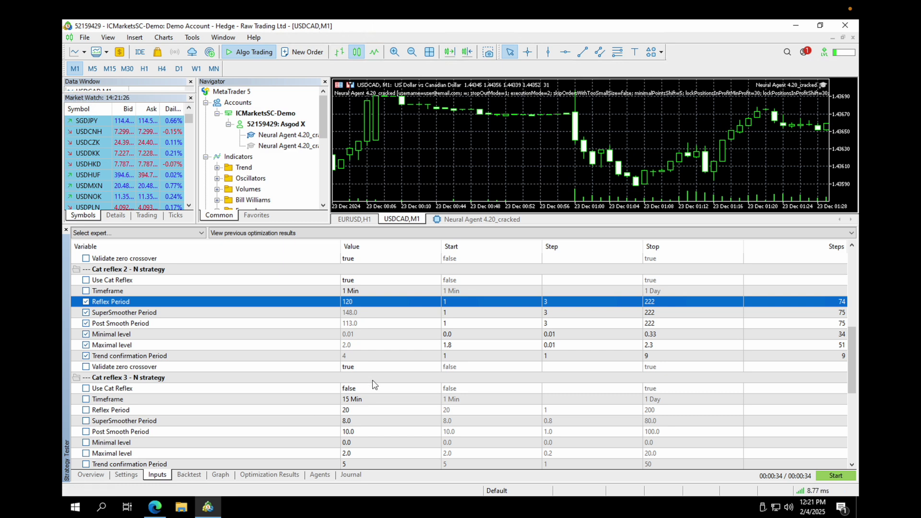
{"action": "right_click", "coordinate": [823, 88]}
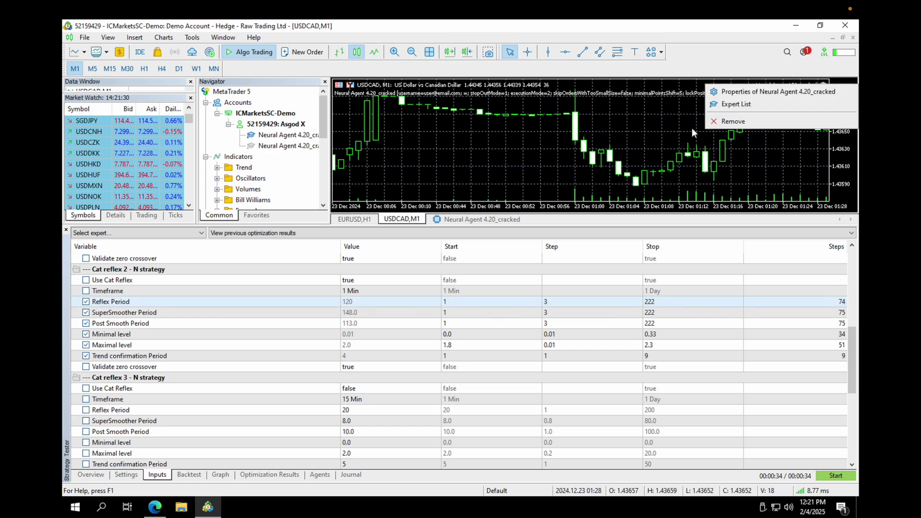
{"action": "left_click", "coordinate": [629, 140]}
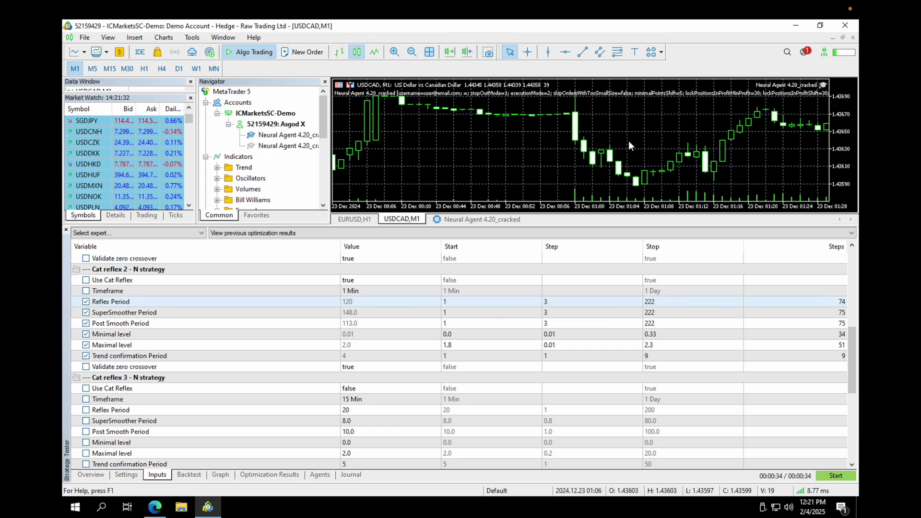